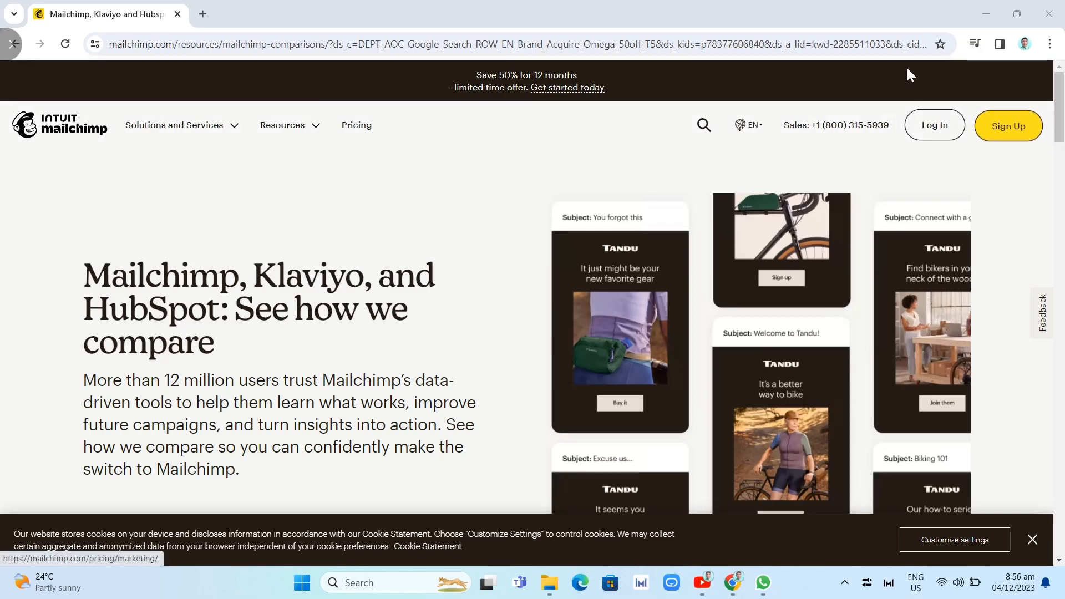
Open the marketing plans page from the site's sign-up option, compare the plans, and start signing up for the Free plan
{"action": "left_click", "coordinate": [1025, 127]}
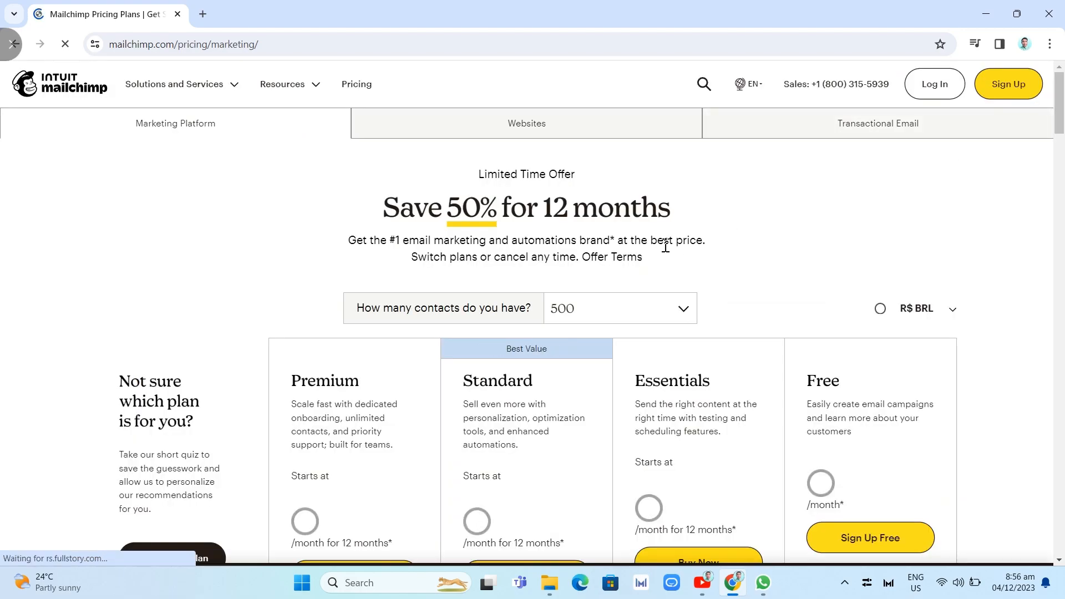
{"action": "scroll", "coordinate": [665, 246], "scroll_direction": "down", "scroll_amount": 2}
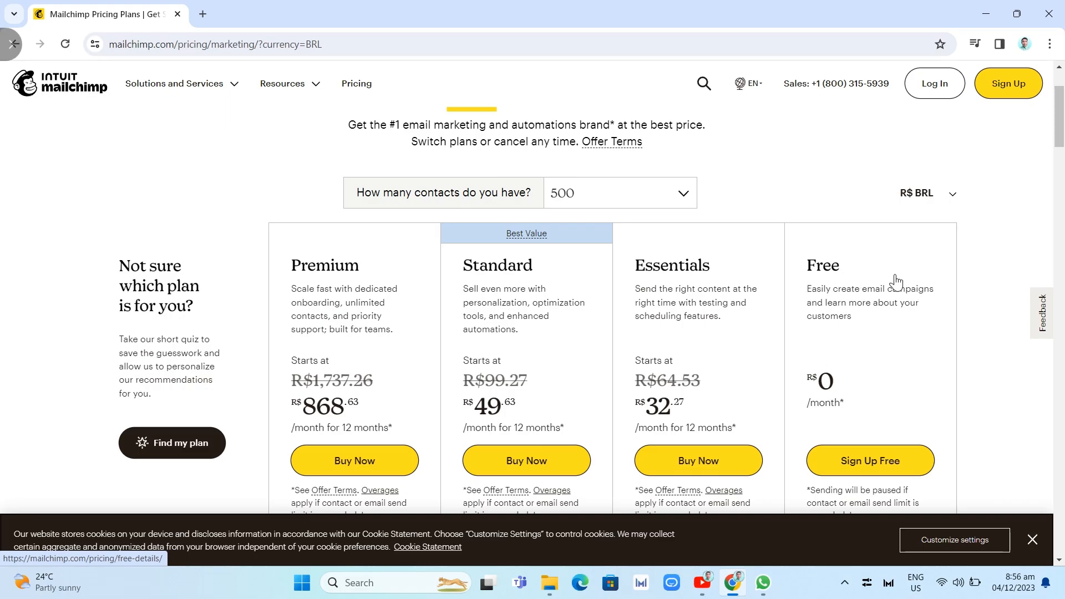
{"action": "scroll", "coordinate": [887, 310], "scroll_direction": "down", "scroll_amount": 4}
{"action": "scroll", "coordinate": [881, 328], "scroll_direction": "down", "scroll_amount": 5}
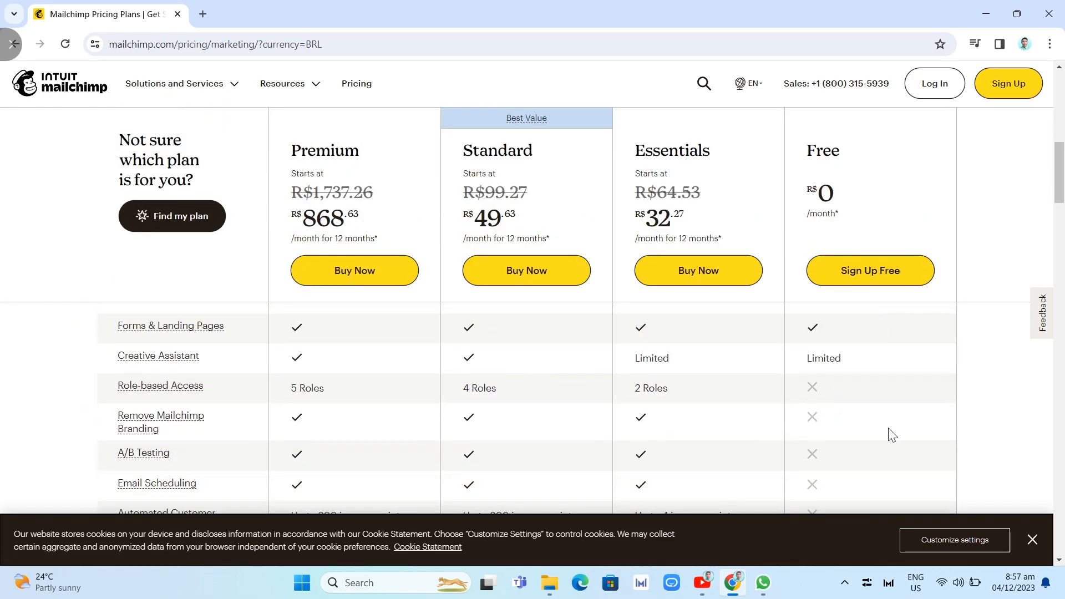
{"action": "scroll", "coordinate": [888, 421], "scroll_direction": "up", "scroll_amount": 6}
{"action": "scroll", "coordinate": [889, 447], "scroll_direction": "down", "scroll_amount": 11}
{"action": "scroll", "coordinate": [889, 447], "scroll_direction": "up", "scroll_amount": 10}
{"action": "scroll", "coordinate": [890, 389], "scroll_direction": "up", "scroll_amount": 6}
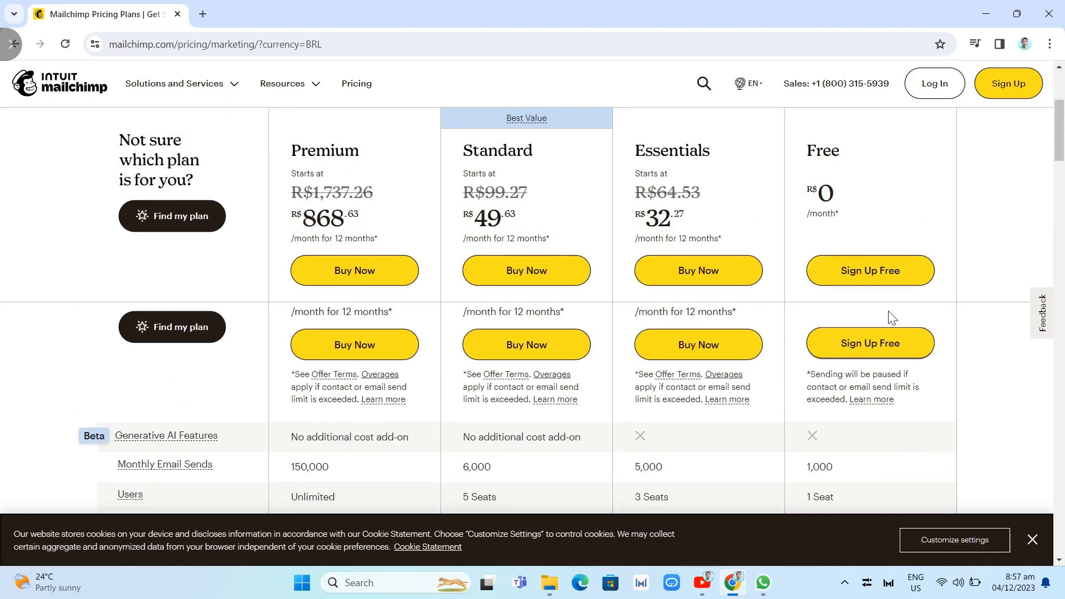
{"action": "scroll", "coordinate": [892, 356], "scroll_direction": "down", "scroll_amount": 4}
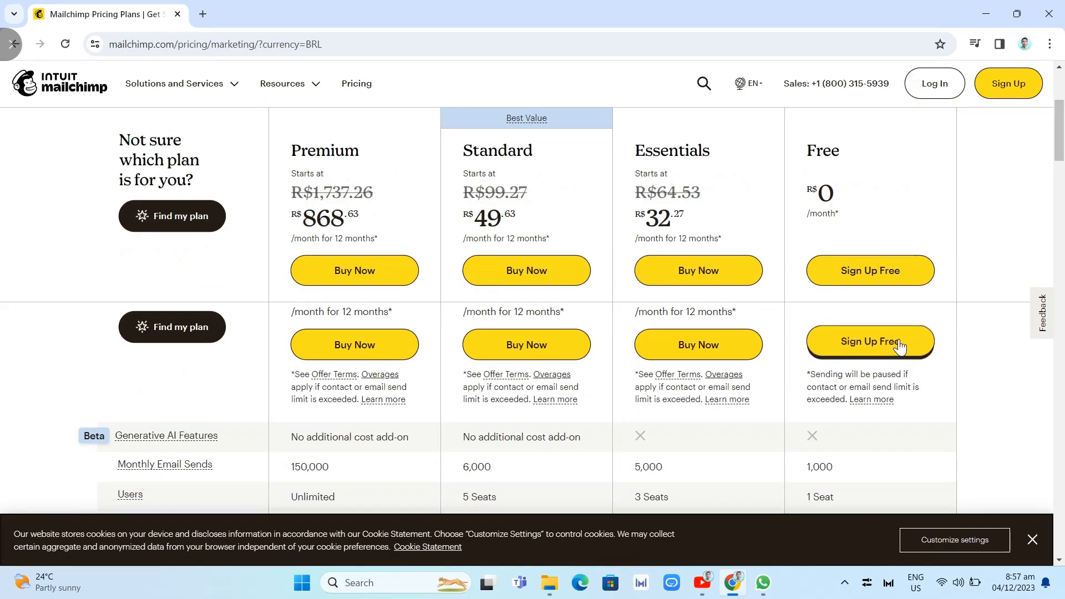
{"action": "scroll", "coordinate": [878, 303], "scroll_direction": "up", "scroll_amount": 2}
{"action": "left_click", "coordinate": [869, 462]}
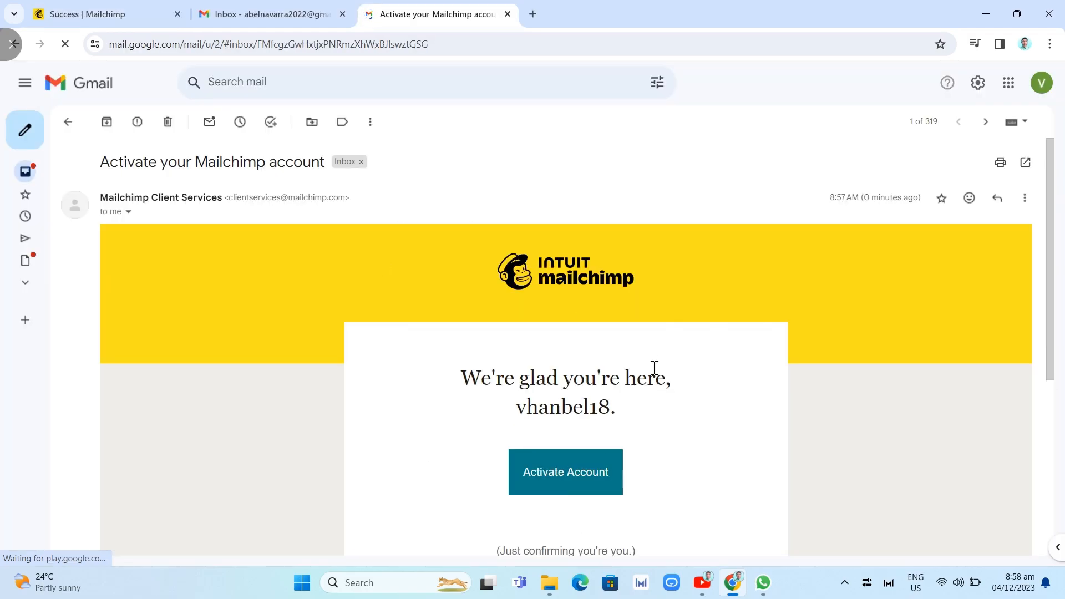
Activate the new Mailchimp account from the activation email in Gmail
{"action": "scroll", "coordinate": [655, 372], "scroll_direction": "down", "scroll_amount": 4}
{"action": "scroll", "coordinate": [654, 373], "scroll_direction": "up", "scroll_amount": 4}
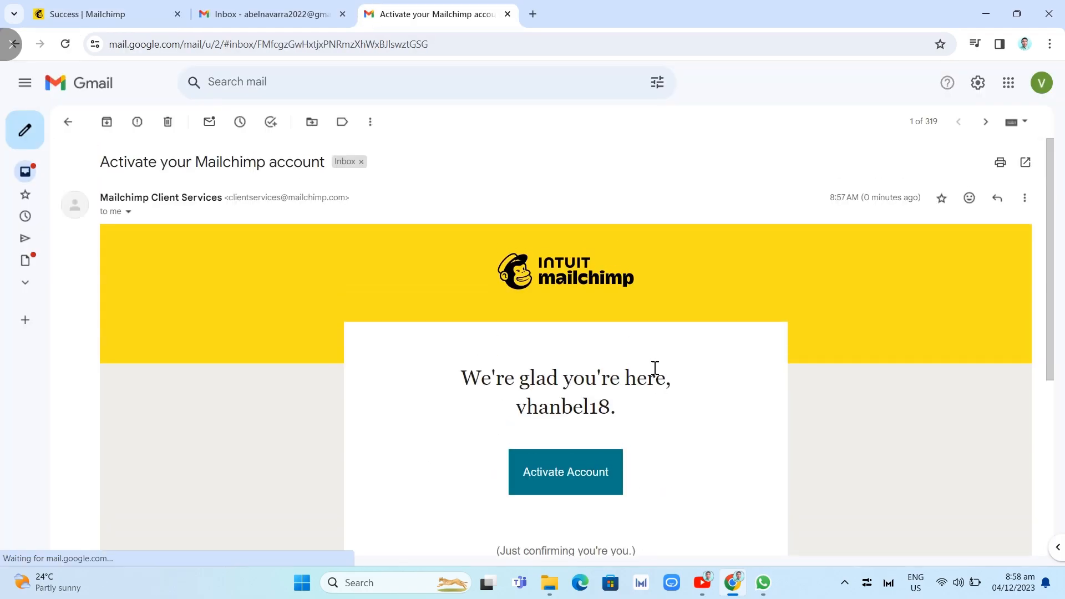
{"action": "scroll", "coordinate": [654, 370], "scroll_direction": "down", "scroll_amount": 2}
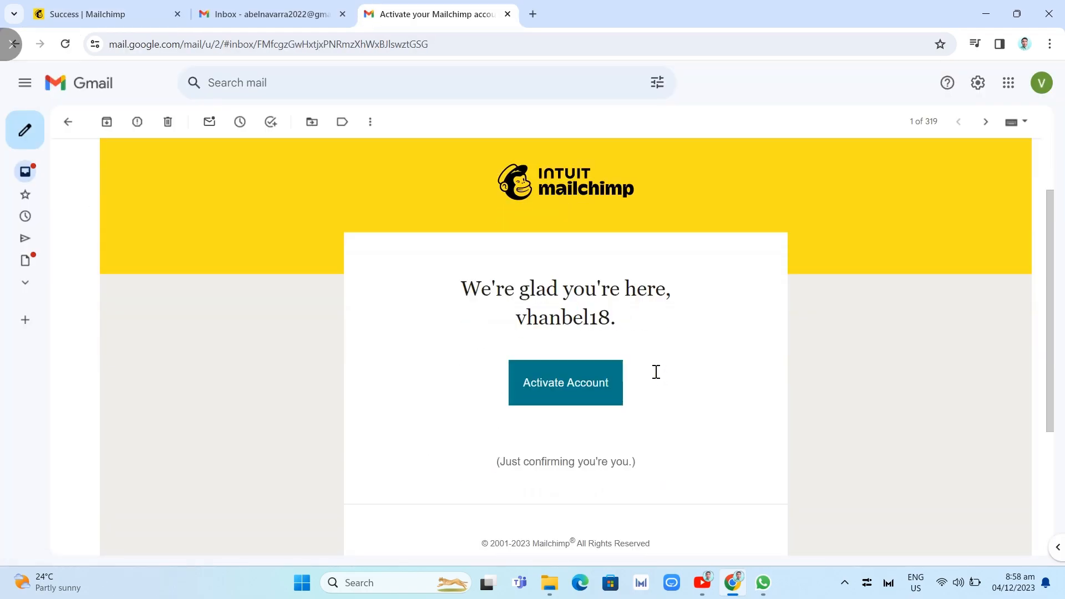
{"action": "left_click", "coordinate": [599, 368]}
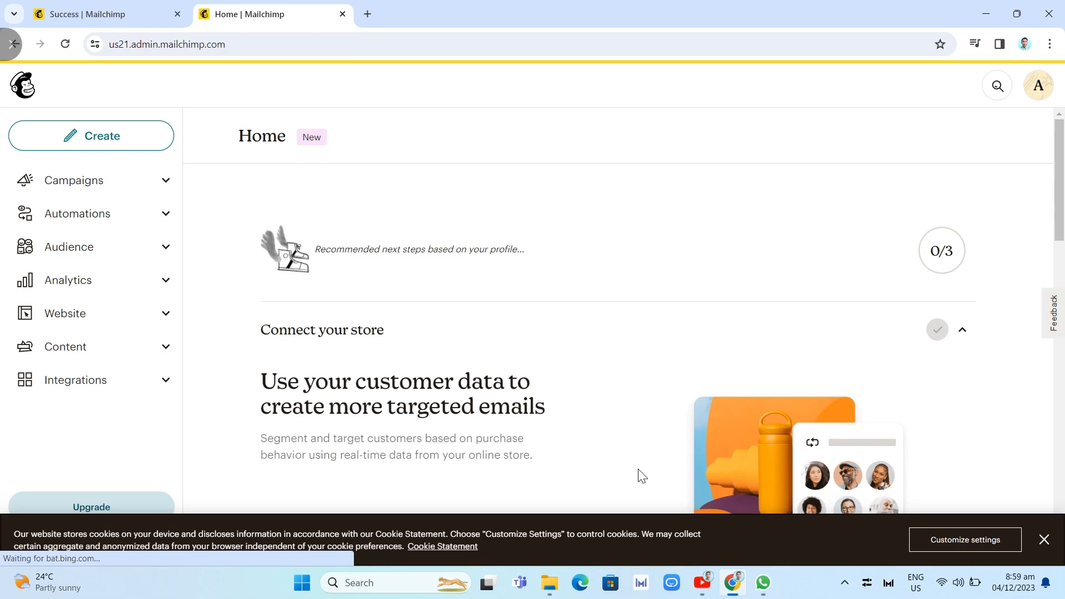
Start creating a regular email from the campaign creation page, dismissing the cookie notice
{"action": "scroll", "coordinate": [643, 476], "scroll_direction": "down", "scroll_amount": 15}
{"action": "scroll", "coordinate": [653, 444], "scroll_direction": "up", "scroll_amount": 15}
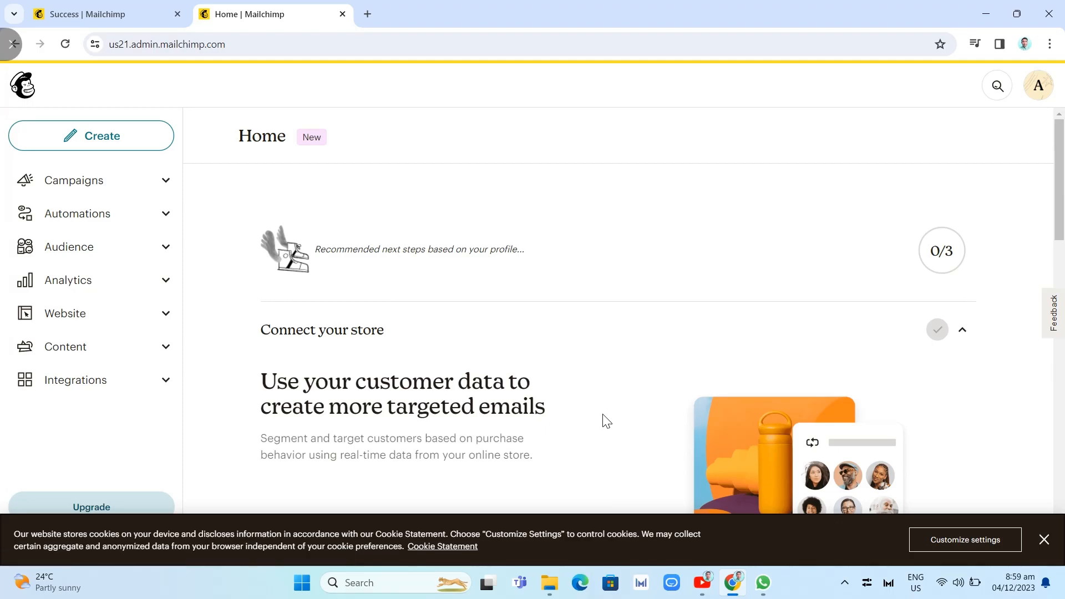
{"action": "left_click", "coordinate": [84, 139]}
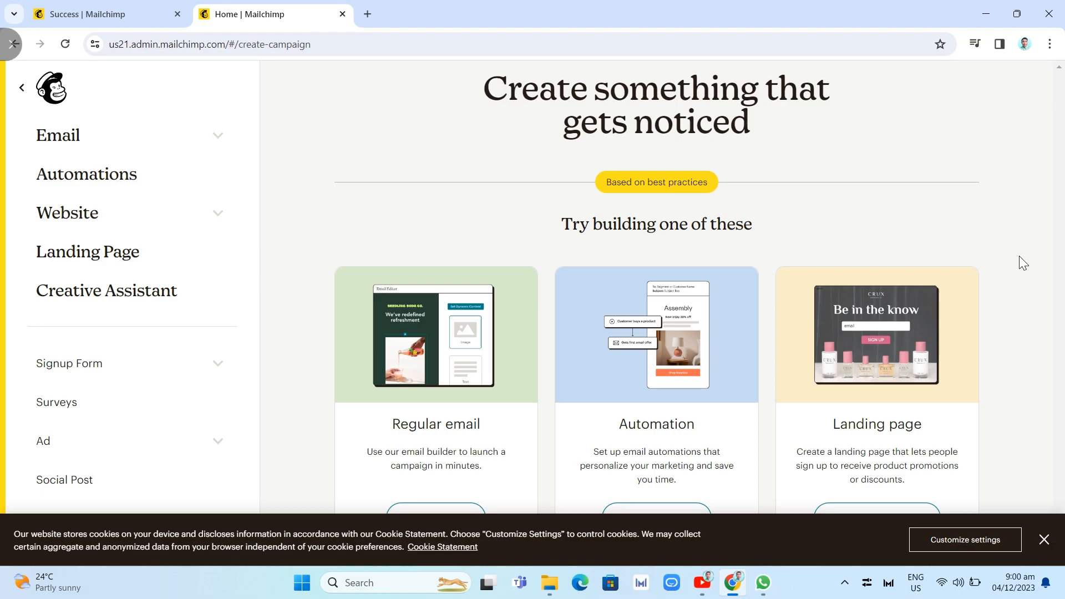
{"action": "left_click", "coordinate": [1043, 540]}
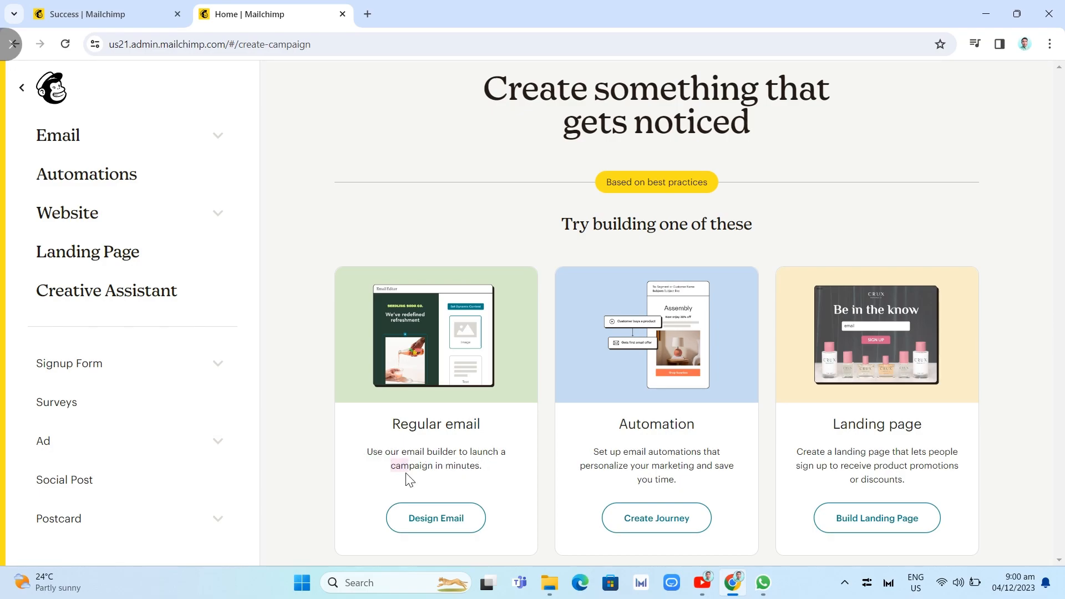
{"action": "left_click", "coordinate": [440, 522]}
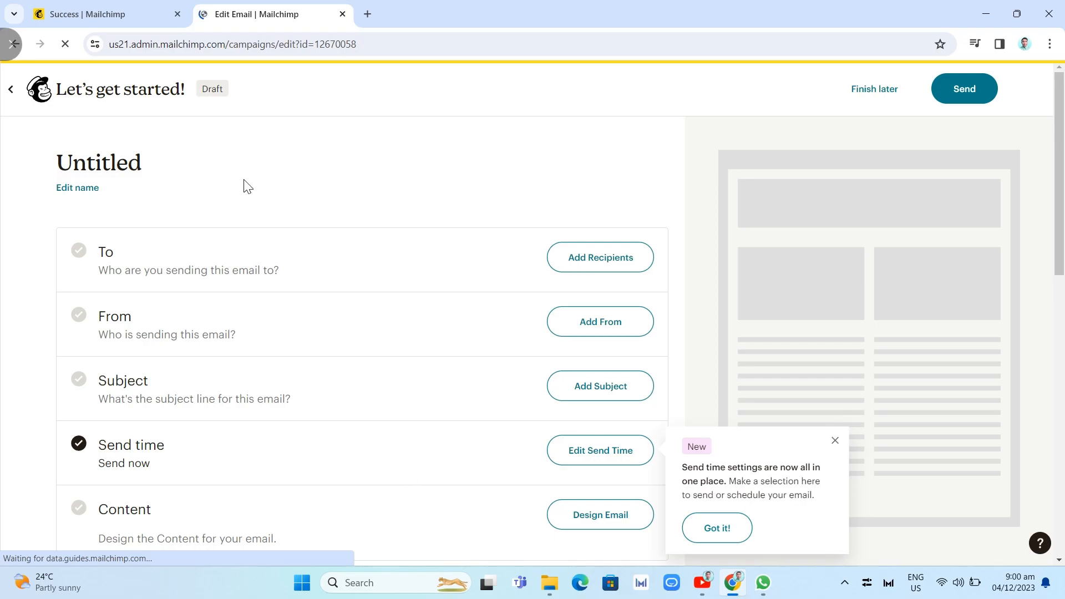
Dismiss the send time tip and examine the untitled draft's setup checklist, email link and social post options
{"action": "scroll", "coordinate": [518, 488], "scroll_direction": "down", "scroll_amount": 2}
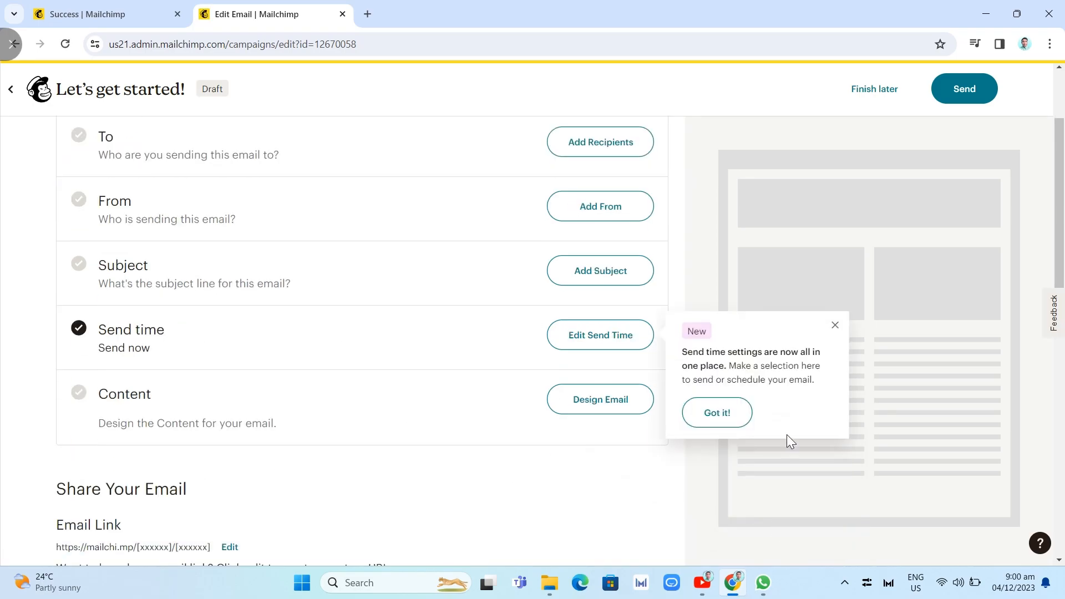
{"action": "left_click", "coordinate": [718, 413]}
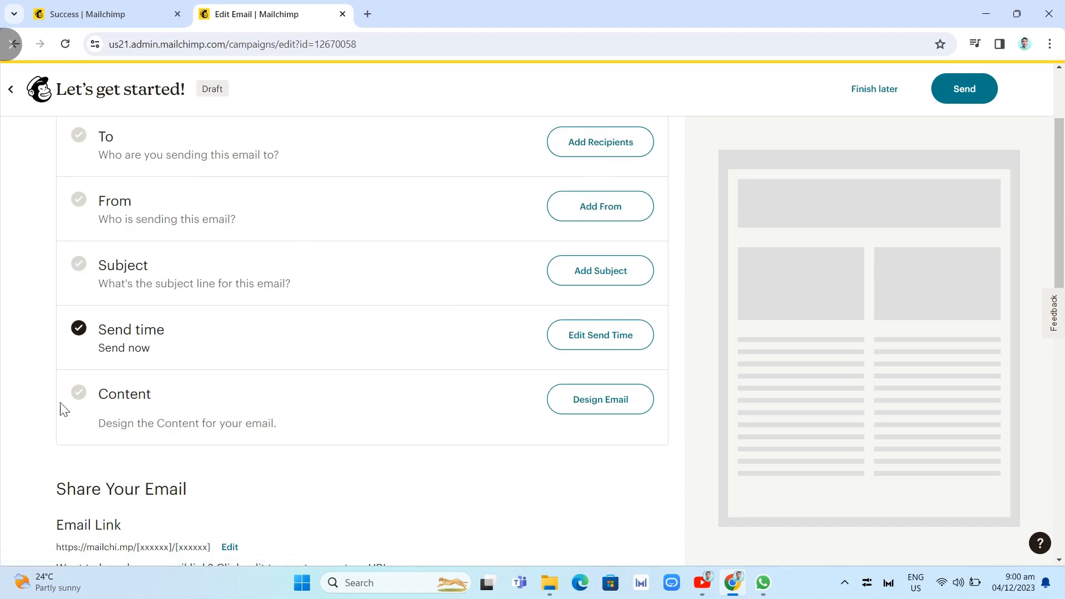
{"action": "scroll", "coordinate": [314, 500], "scroll_direction": "down", "scroll_amount": 6}
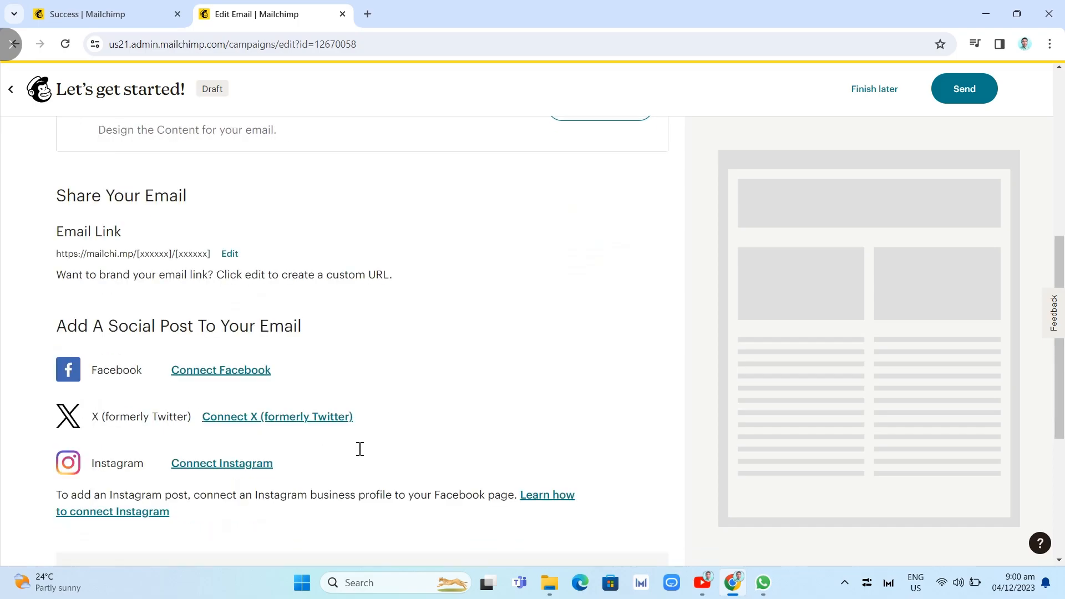
{"action": "scroll", "coordinate": [213, 331], "scroll_direction": "up", "scroll_amount": 2}
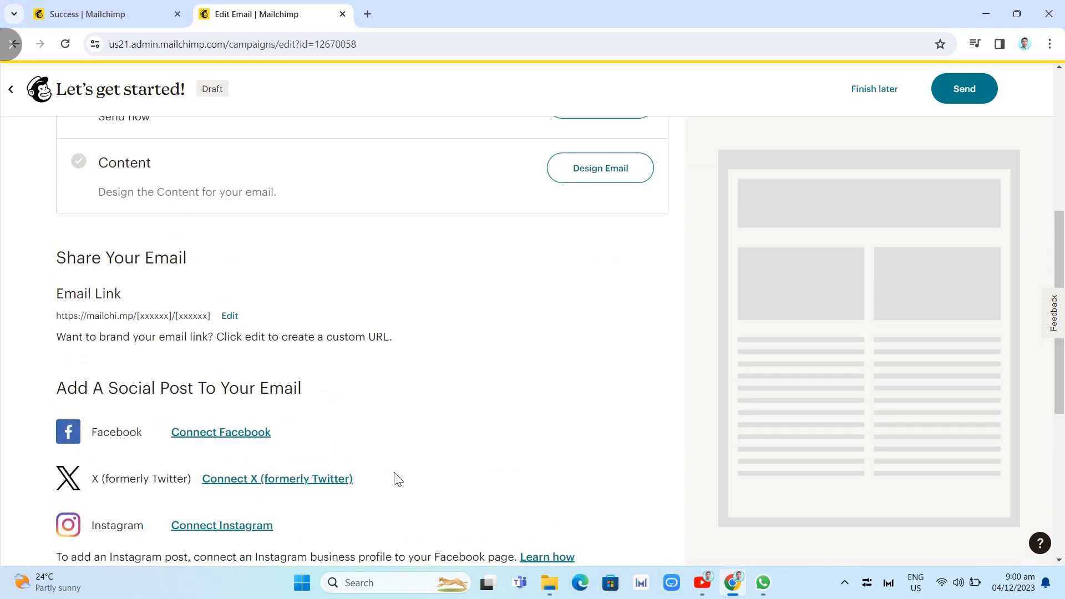
{"action": "scroll", "coordinate": [405, 467], "scroll_direction": "down", "scroll_amount": 4}
{"action": "scroll", "coordinate": [390, 449], "scroll_direction": "down", "scroll_amount": 2}
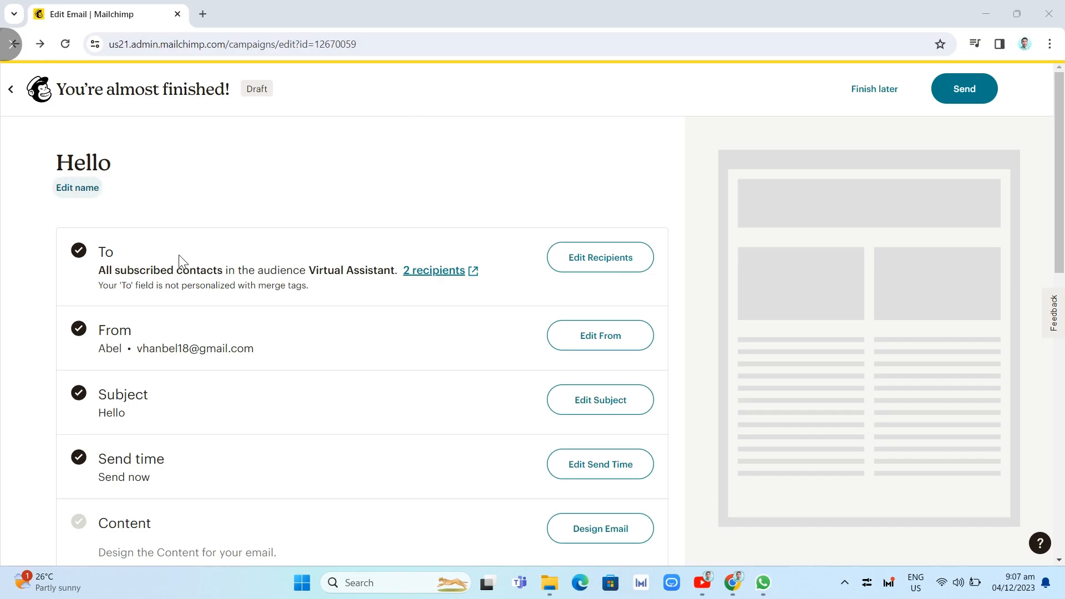
Review the Hello draft's recipients, sender, subject and send time, and open its content design
{"action": "scroll", "coordinate": [249, 249], "scroll_direction": "down", "scroll_amount": 2}
{"action": "scroll", "coordinate": [333, 278], "scroll_direction": "up", "scroll_amount": 2}
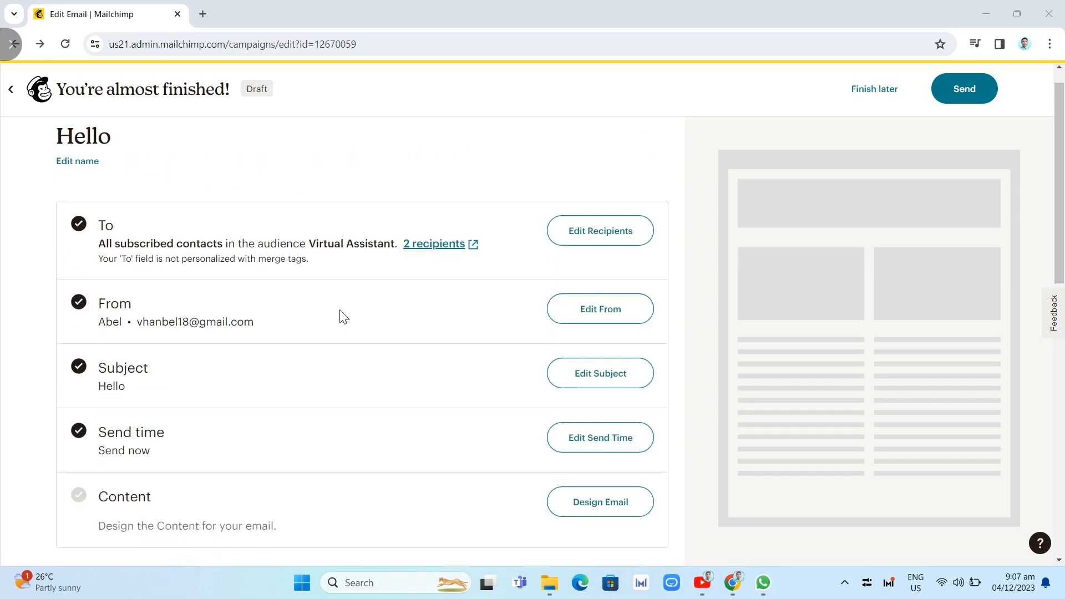
{"action": "scroll", "coordinate": [343, 316], "scroll_direction": "up", "scroll_amount": 1}
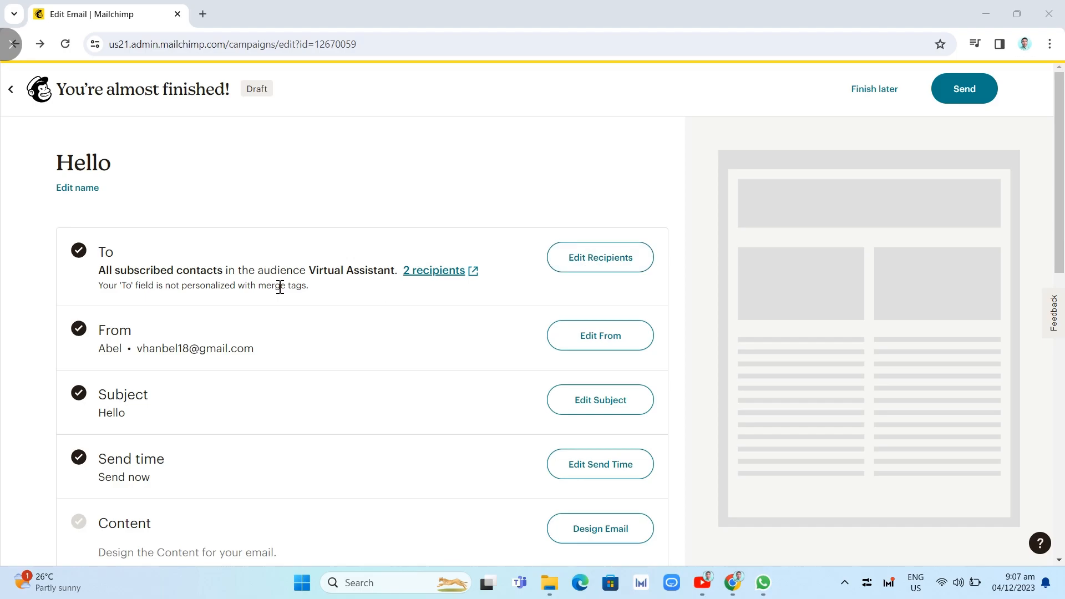
{"action": "scroll", "coordinate": [623, 200], "scroll_direction": "down", "scroll_amount": 2}
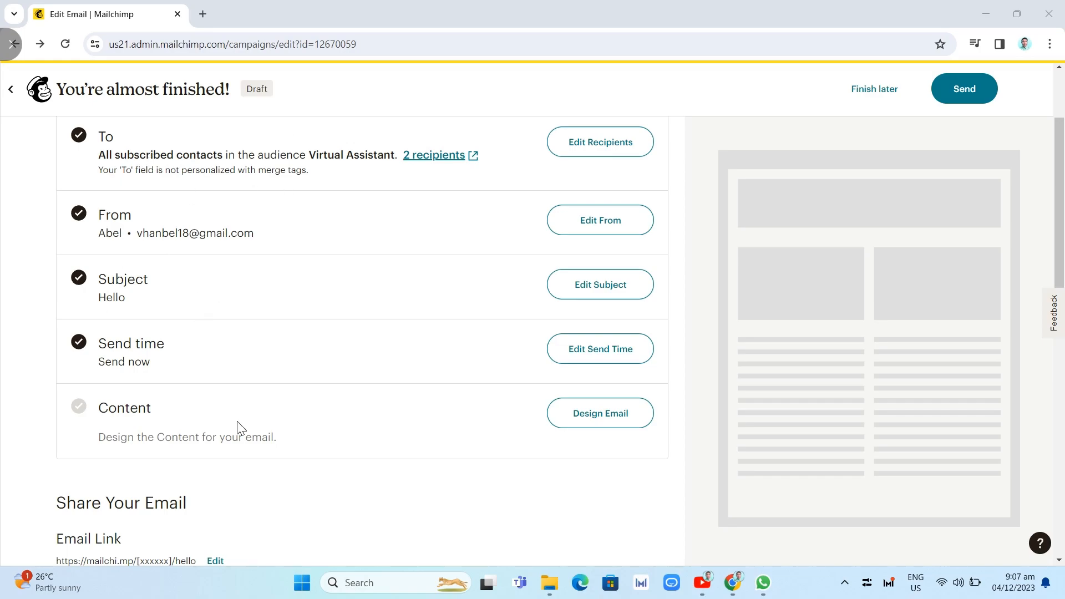
{"action": "left_click", "coordinate": [609, 421]}
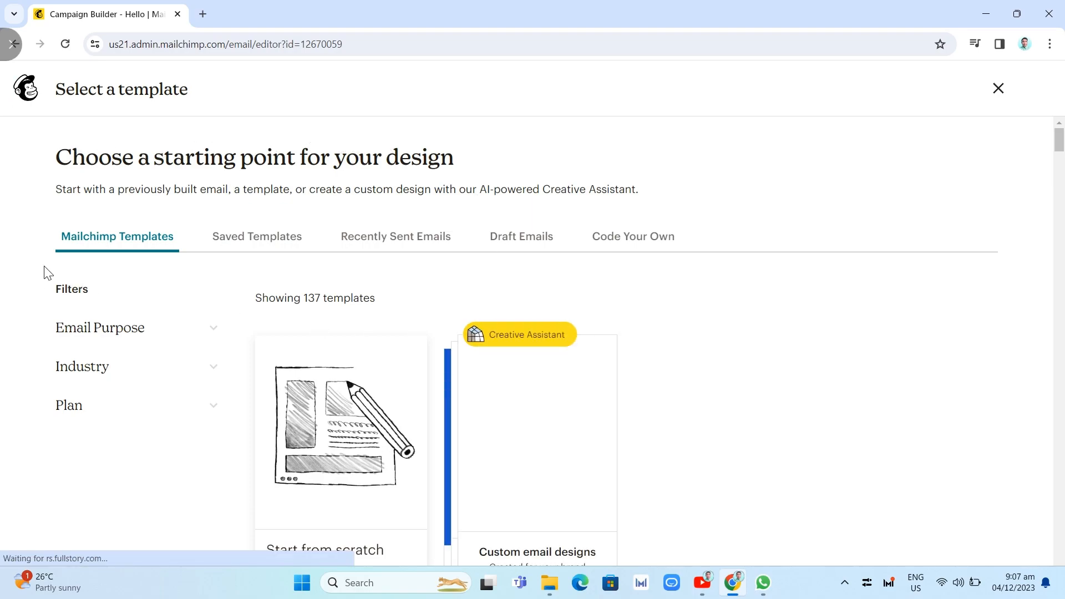
Look through the saved templates, recently sent emails, draft emails and code-your-own starting points, and return to the Mailchimp templates
{"action": "left_click", "coordinate": [245, 242]}
{"action": "left_click", "coordinate": [409, 240]}
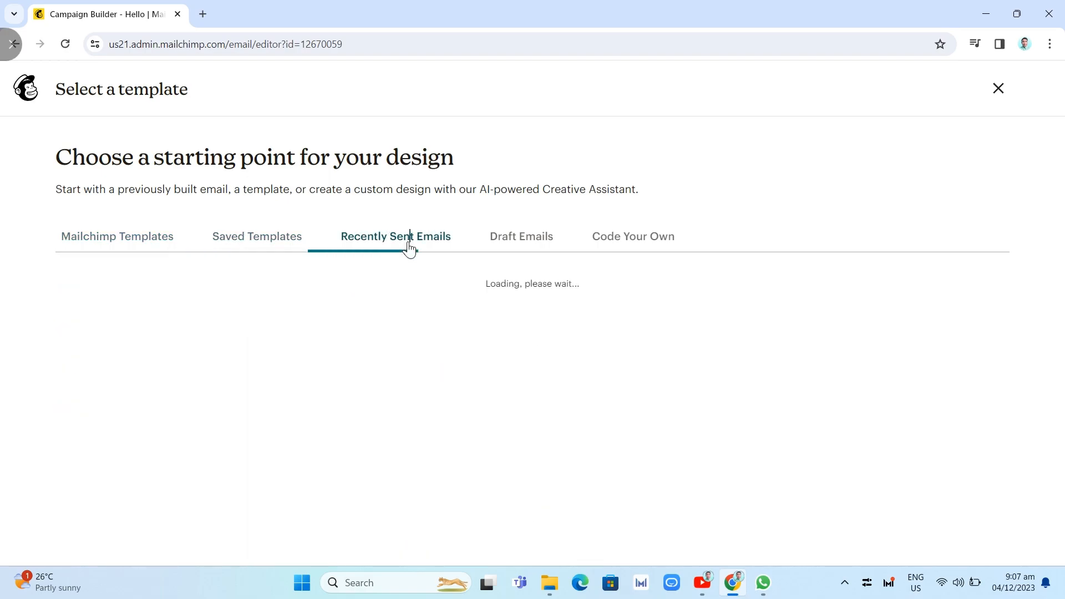
{"action": "left_click", "coordinate": [527, 248]}
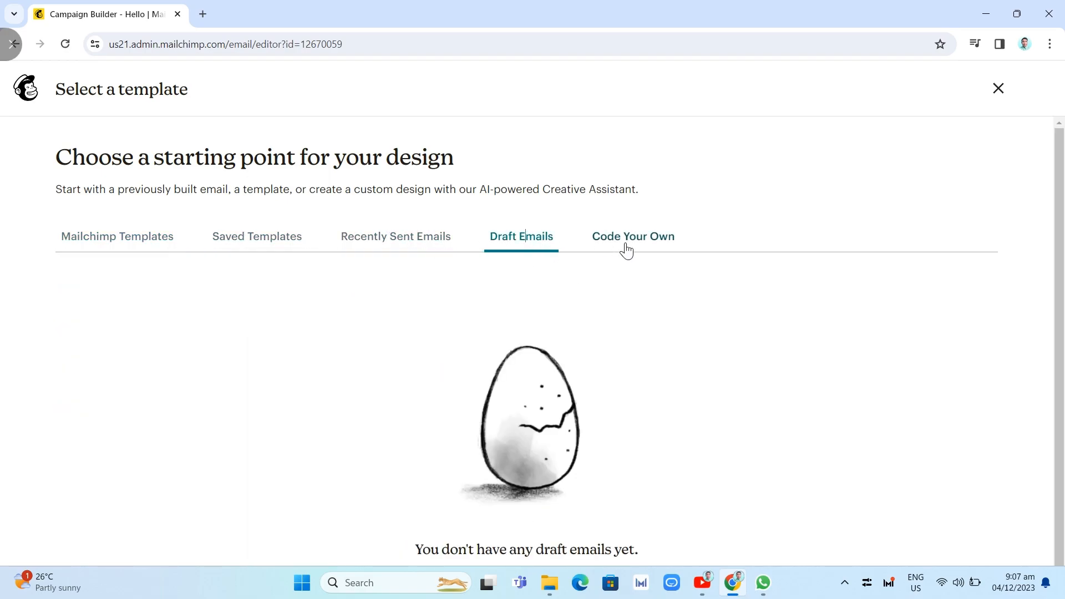
{"action": "left_click", "coordinate": [626, 248]}
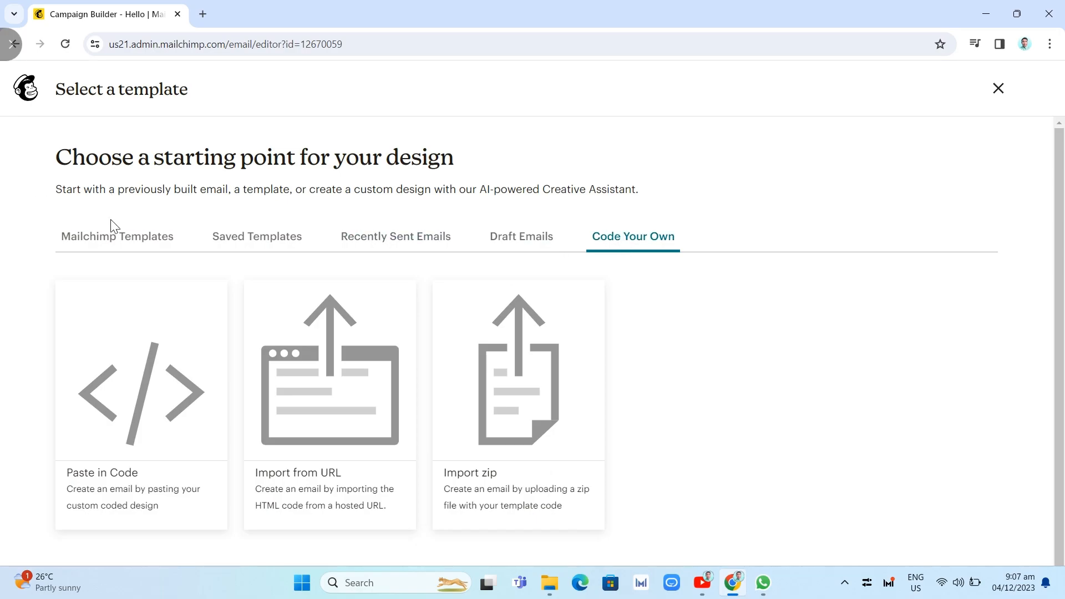
{"action": "left_click", "coordinate": [108, 242]}
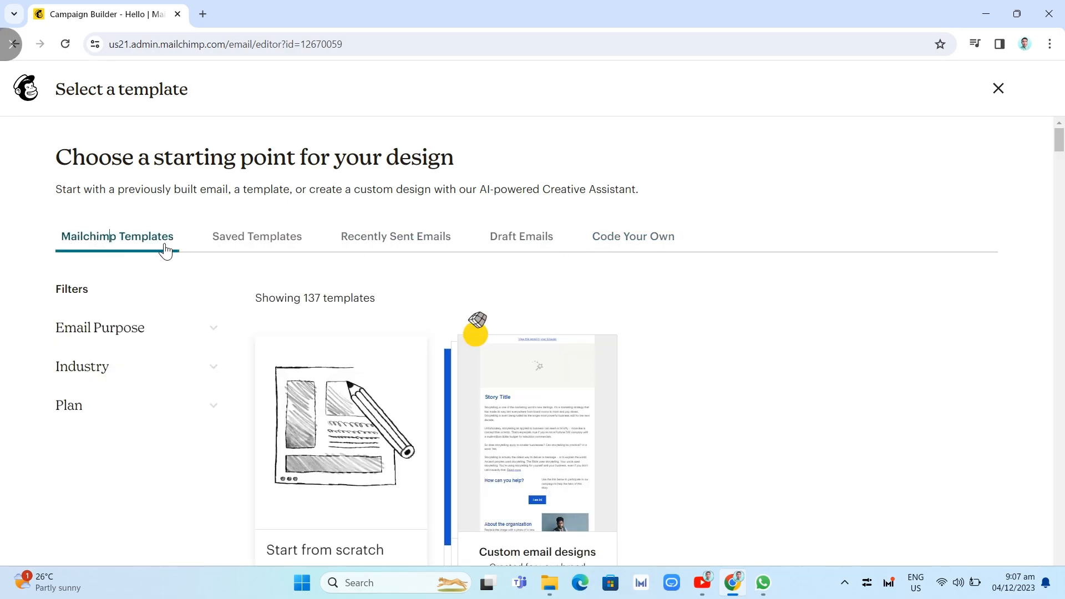
Filter the Mailchimp templates by the Sell Products email purpose
{"action": "left_click", "coordinate": [217, 332]}
{"action": "left_click", "coordinate": [218, 333]}
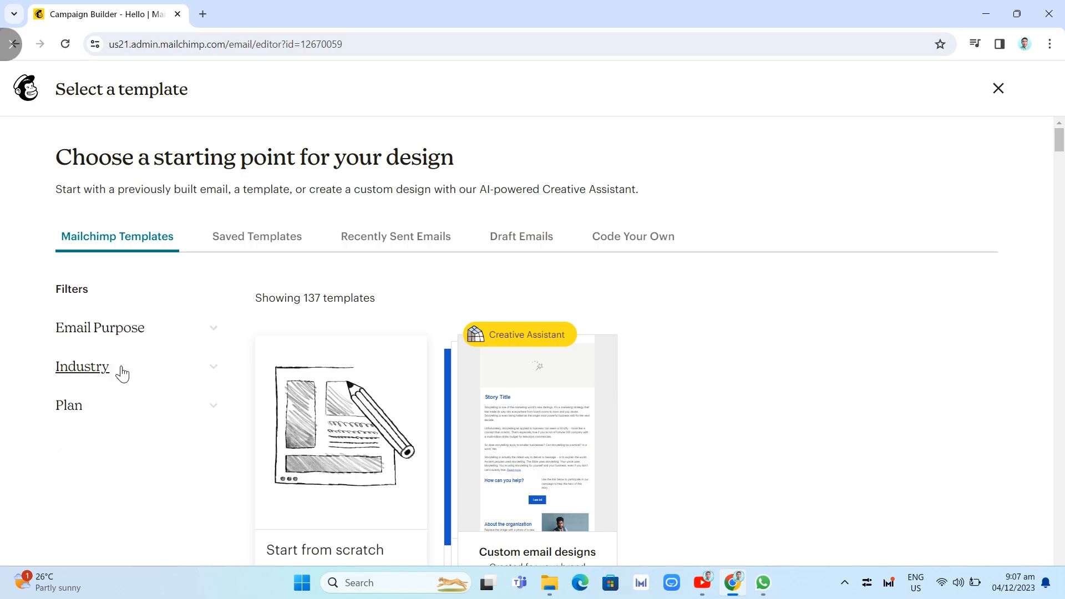
{"action": "scroll", "coordinate": [556, 454], "scroll_direction": "down", "scroll_amount": 3}
{"action": "scroll", "coordinate": [555, 458], "scroll_direction": "down", "scroll_amount": 3}
{"action": "scroll", "coordinate": [556, 469], "scroll_direction": "up", "scroll_amount": 6}
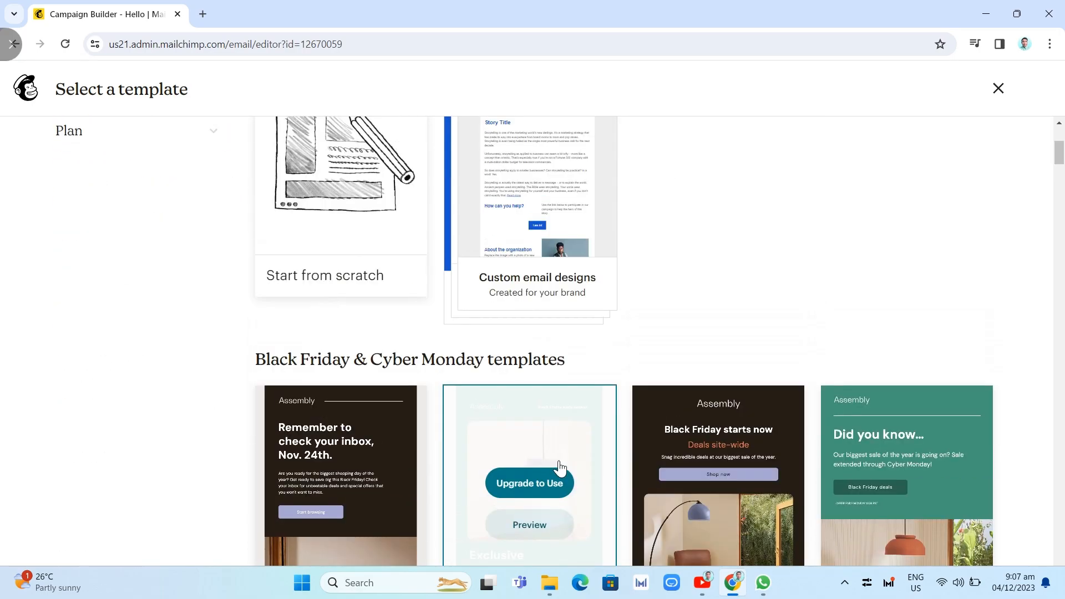
{"action": "left_click", "coordinate": [111, 332]}
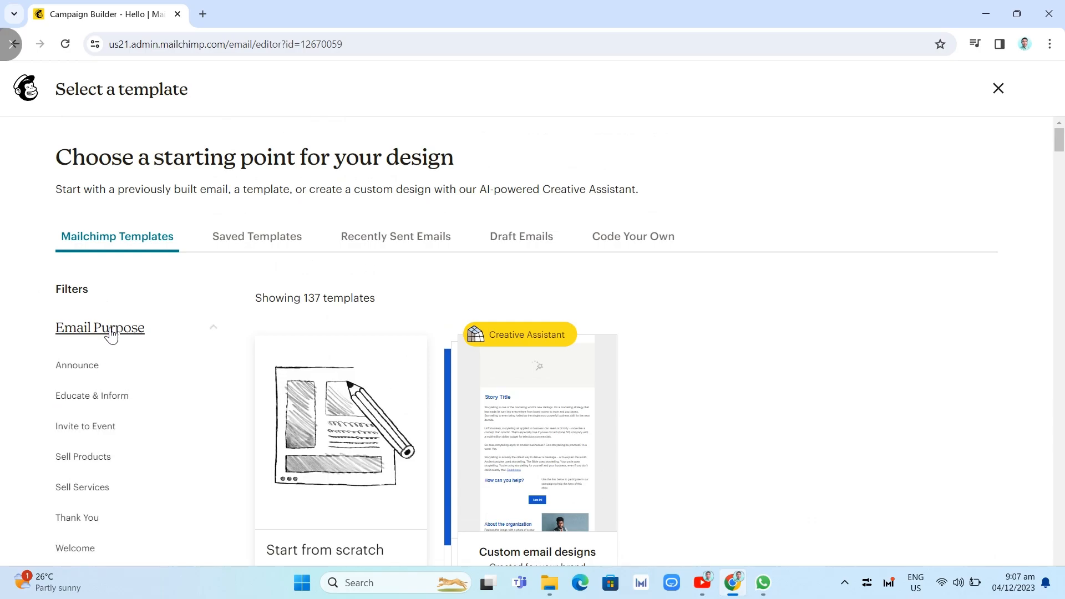
{"action": "scroll", "coordinate": [133, 333], "scroll_direction": "down", "scroll_amount": 2}
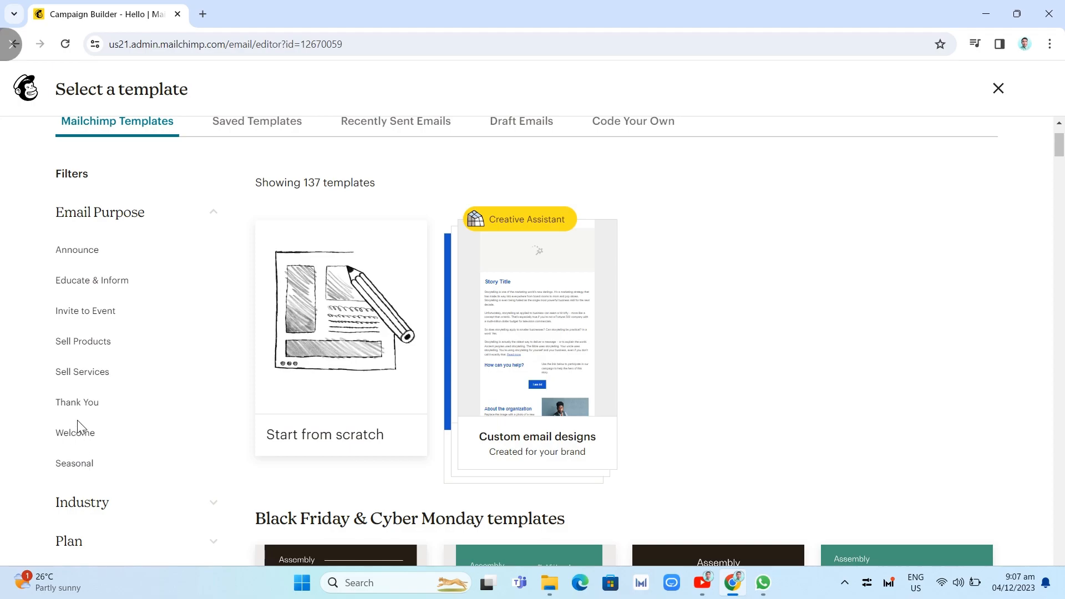
{"action": "left_click", "coordinate": [95, 346]}
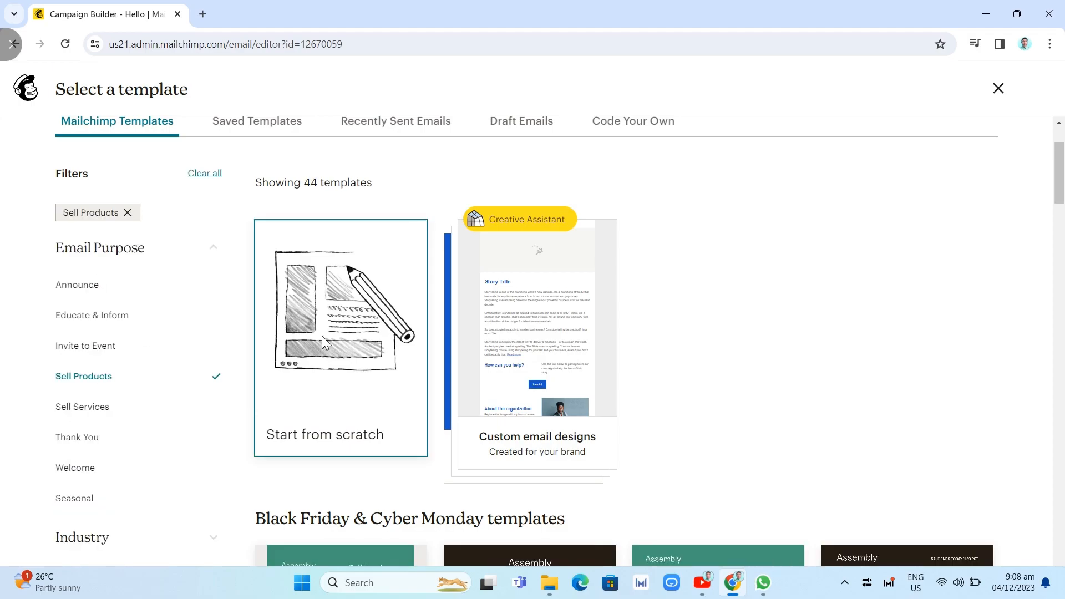
Apply the Natural template from the All templates section to the Hello email
{"action": "scroll", "coordinate": [475, 391], "scroll_direction": "down", "scroll_amount": 4}
{"action": "scroll", "coordinate": [537, 385], "scroll_direction": "down", "scroll_amount": 6}
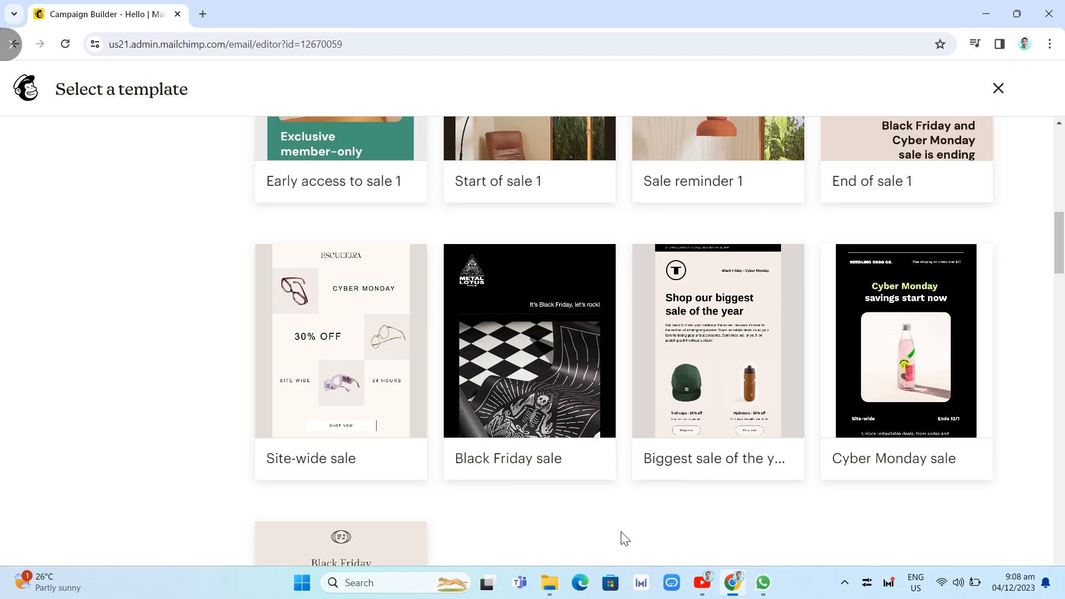
{"action": "scroll", "coordinate": [502, 447], "scroll_direction": "down", "scroll_amount": 5}
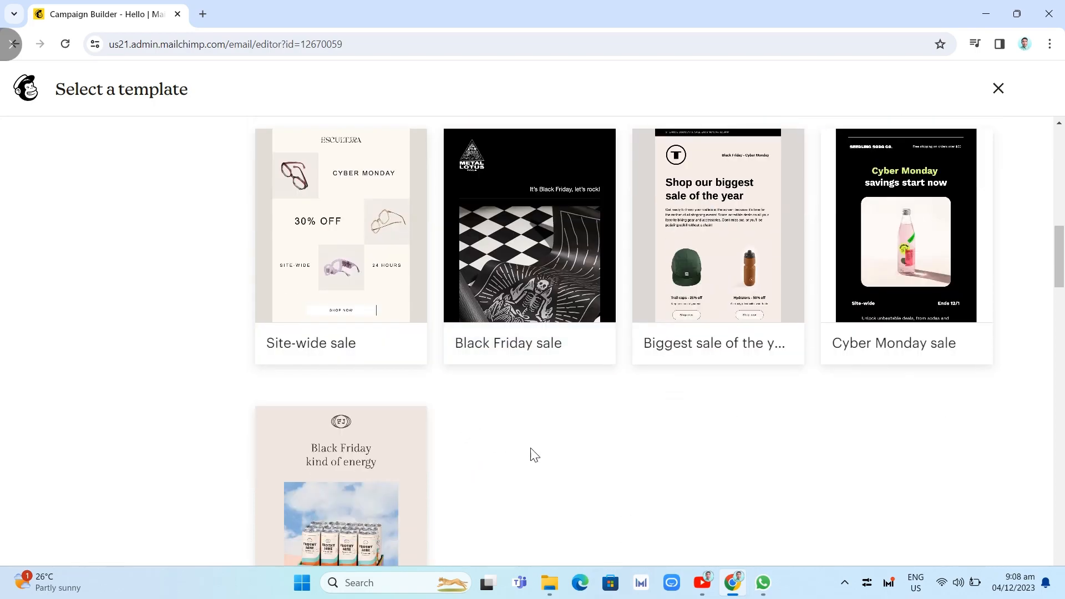
{"action": "scroll", "coordinate": [541, 456], "scroll_direction": "down", "scroll_amount": 1}
{"action": "scroll", "coordinate": [542, 453], "scroll_direction": "down", "scroll_amount": 5}
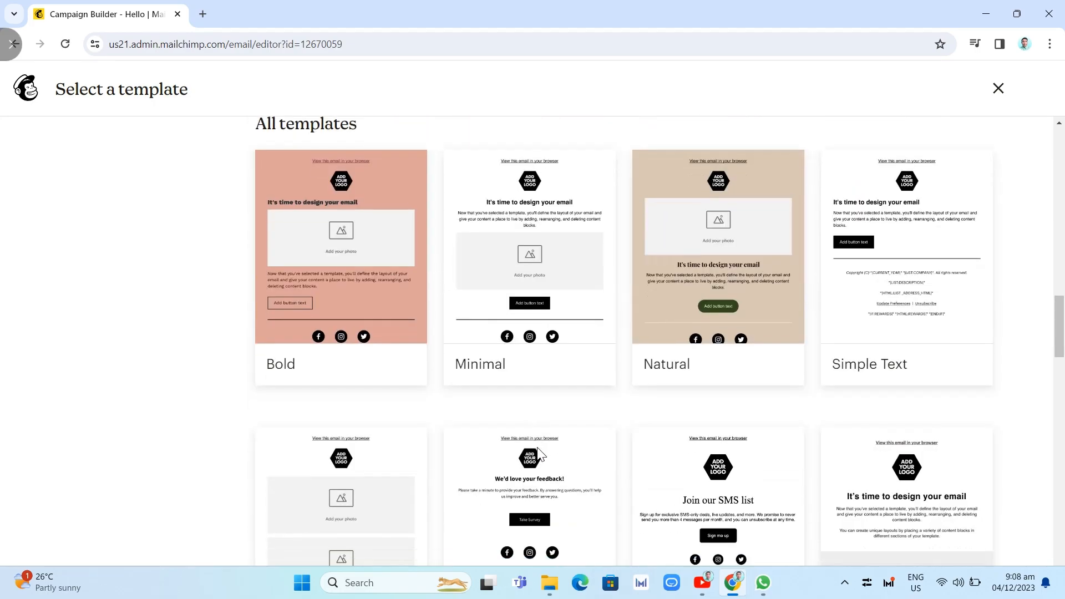
{"action": "left_click", "coordinate": [703, 252]}
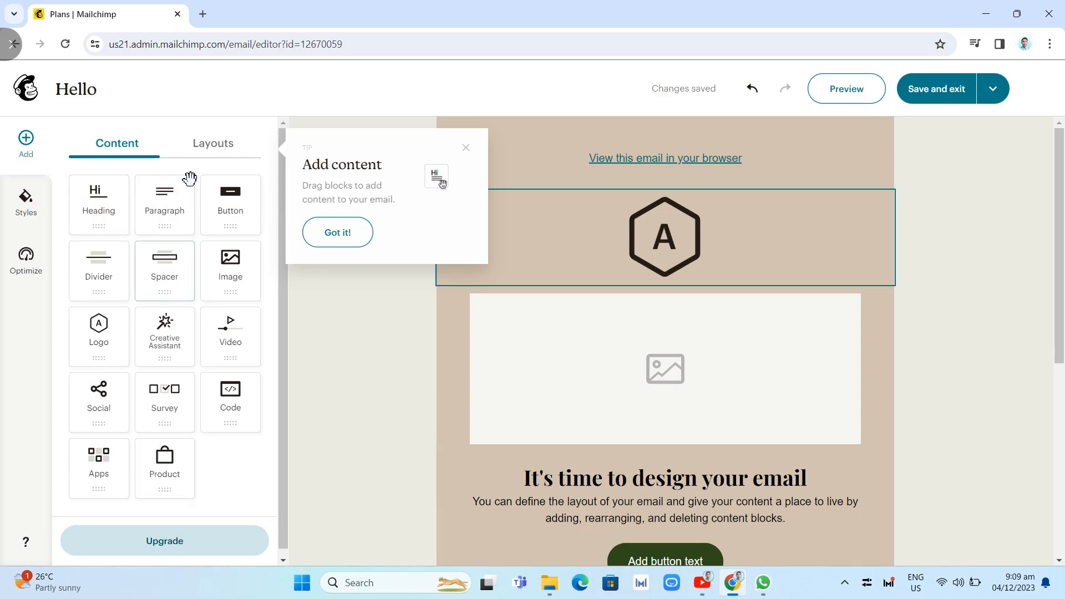
Look through the email editor's content blocks, layouts, desktop and mobile styles and optimize section, and return to the content blocks
{"action": "left_click", "coordinate": [214, 145]}
{"action": "left_click", "coordinate": [117, 146]}
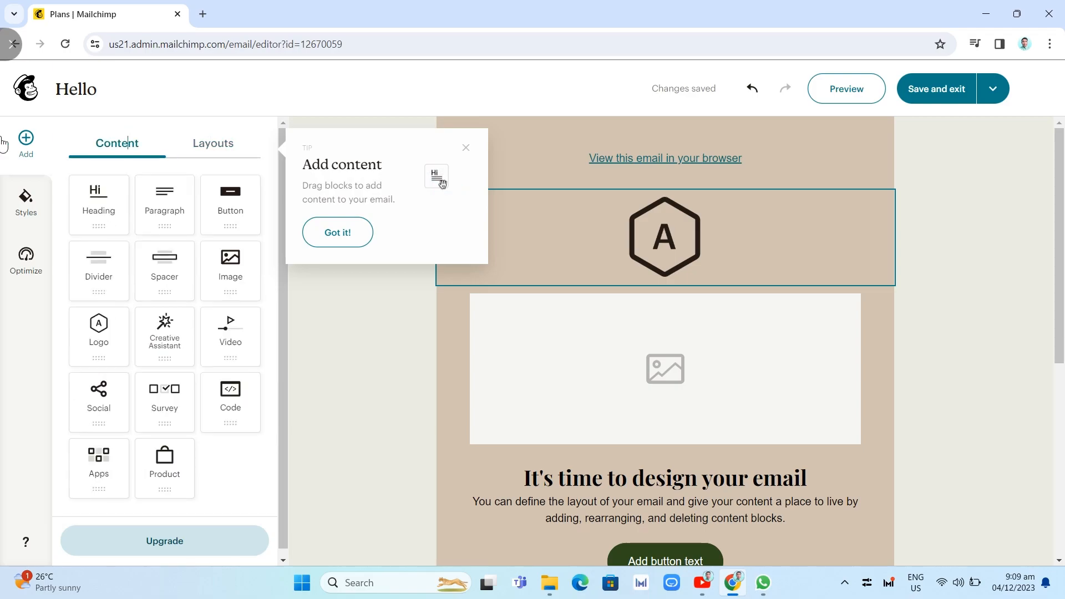
{"action": "left_click", "coordinate": [31, 218]}
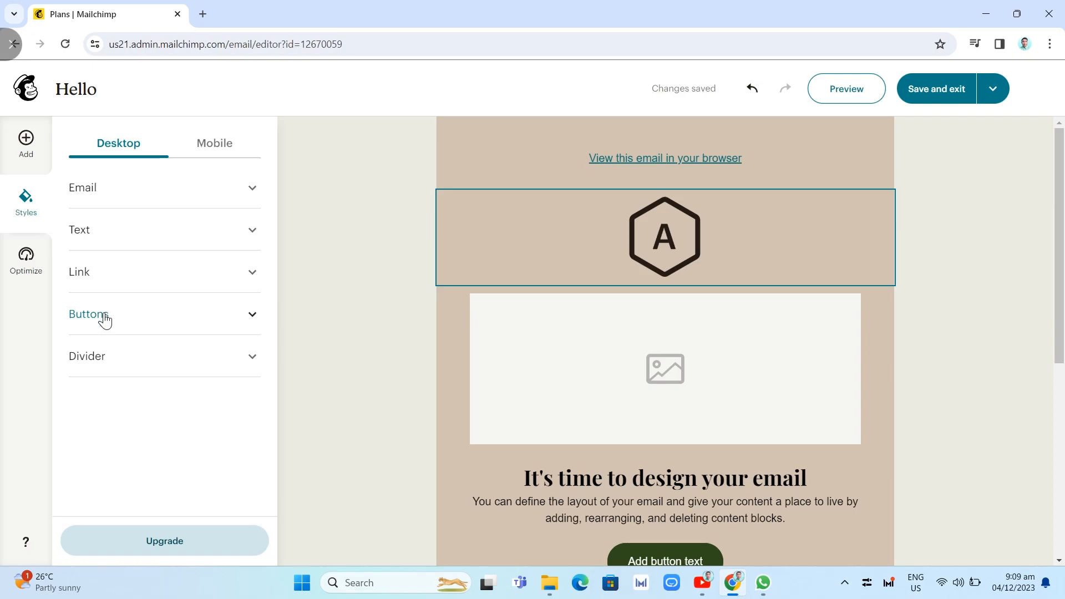
{"action": "left_click", "coordinate": [209, 146]}
{"action": "left_click", "coordinate": [119, 157]}
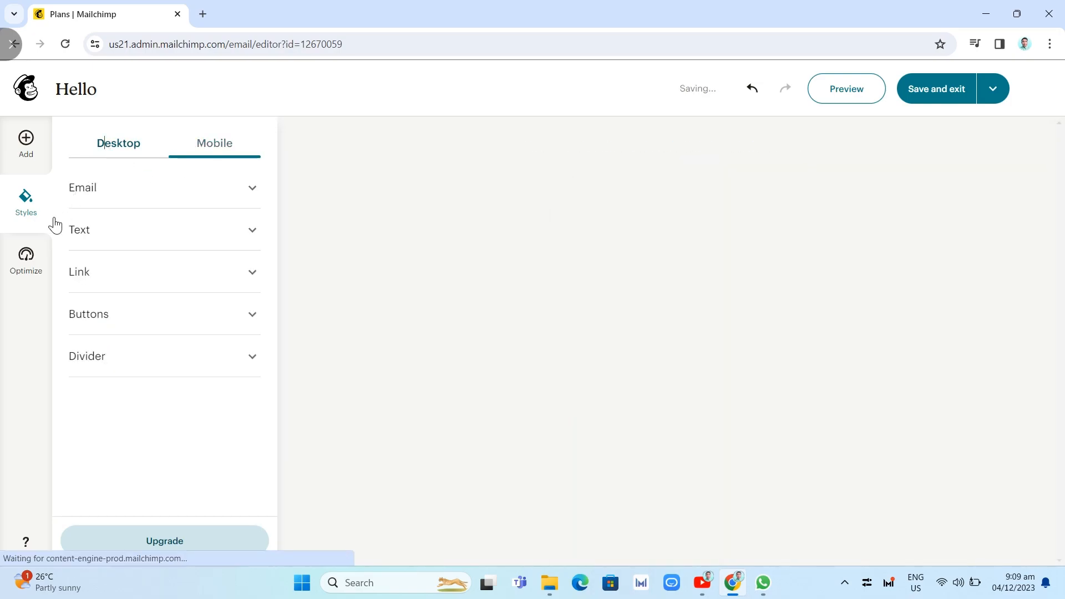
{"action": "left_click", "coordinate": [21, 279]}
{"action": "left_click", "coordinate": [26, 206]}
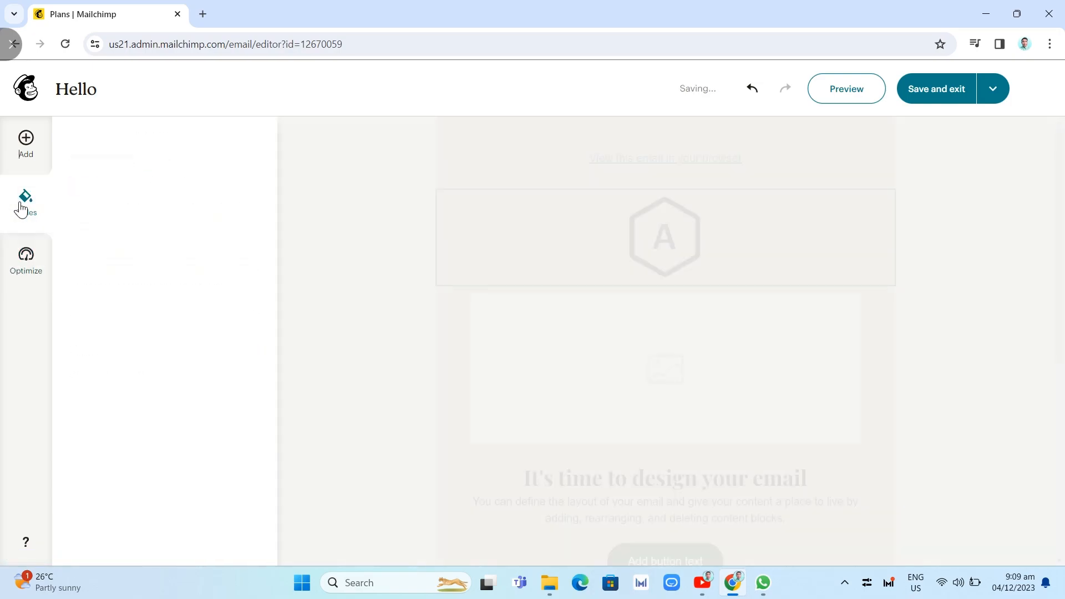
{"action": "left_click", "coordinate": [25, 137]}
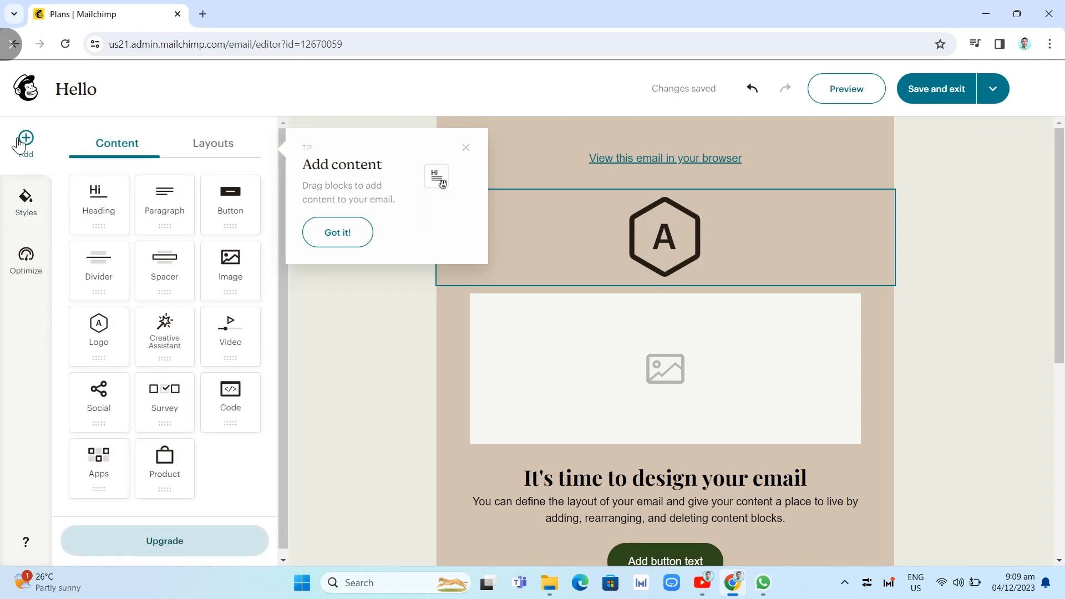
Set the email's logo to the graduation image 208078287_m_normal_none from the Downloads folder
{"action": "left_click", "coordinate": [657, 240]}
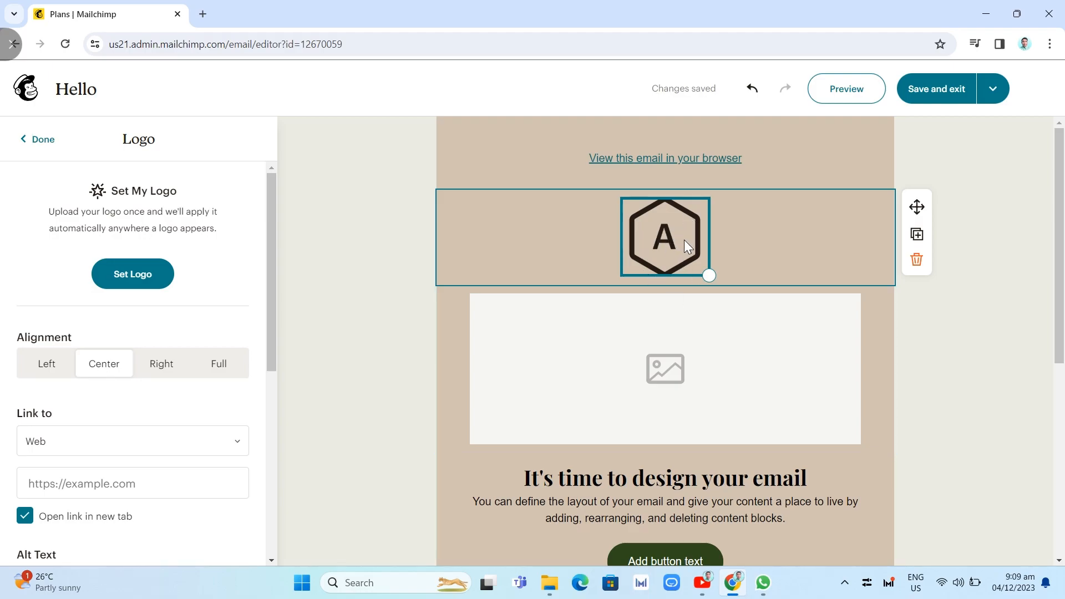
{"action": "left_click", "coordinate": [145, 275]}
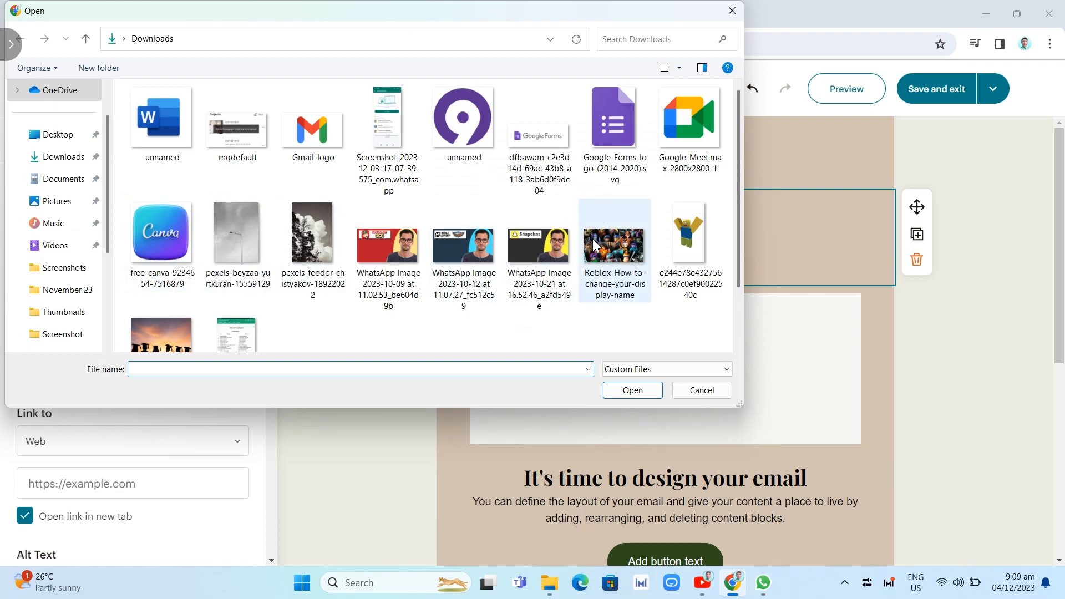
{"action": "scroll", "coordinate": [592, 237], "scroll_direction": "down", "scroll_amount": 2}
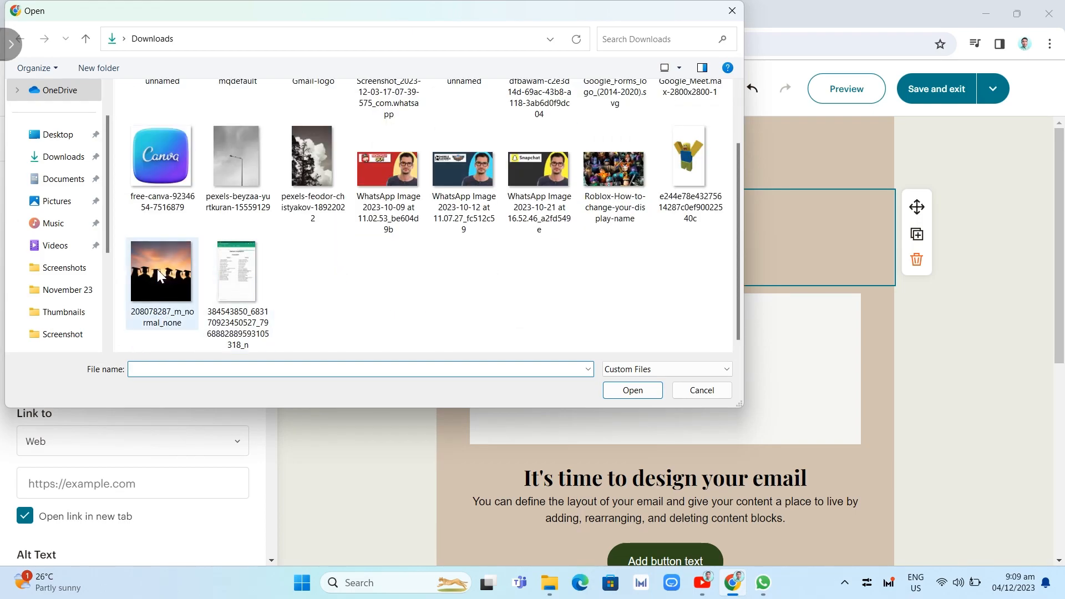
{"action": "scroll", "coordinate": [158, 269], "scroll_direction": "up", "scroll_amount": 2}
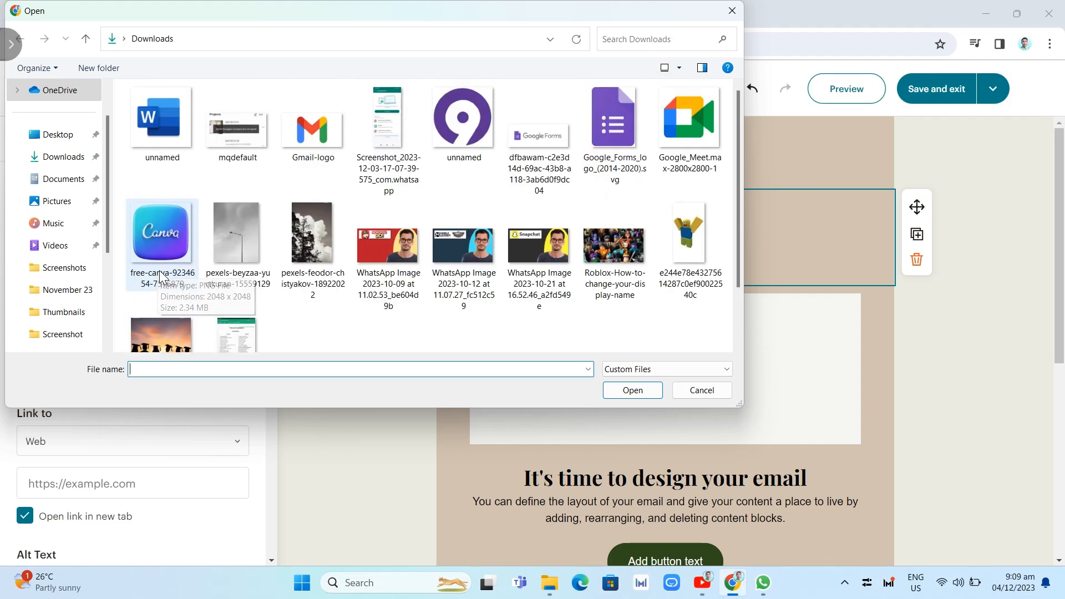
{"action": "scroll", "coordinate": [166, 267], "scroll_direction": "down", "scroll_amount": 2}
{"action": "double_click", "coordinate": [182, 276]}
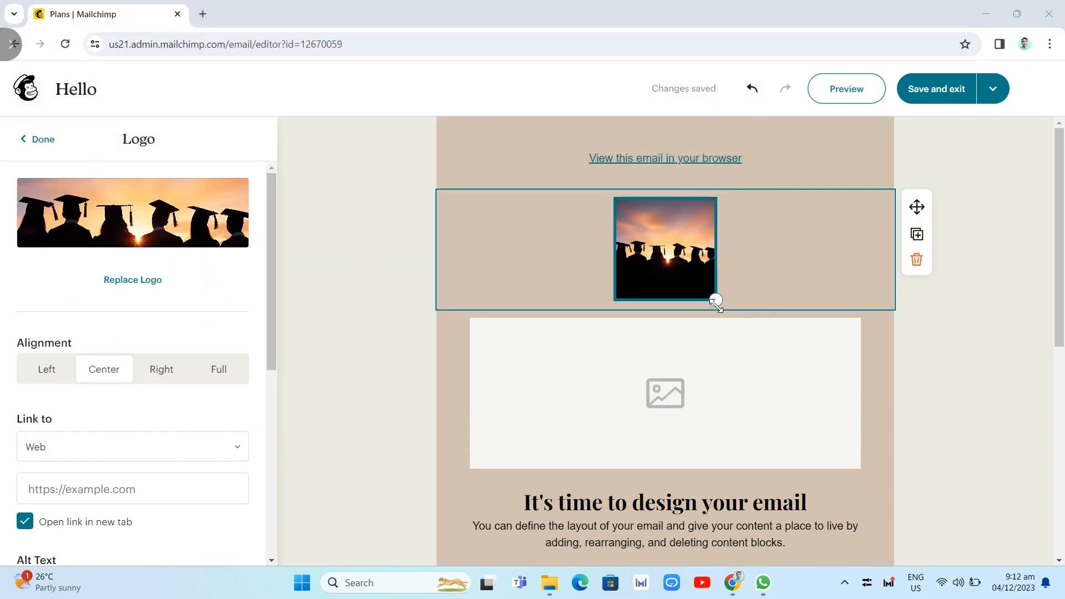
Try the logo at a larger size with left, center, right and full alignment
{"action": "left_click_drag", "start_coordinate": [716, 302], "coordinate": [761, 352]}
{"action": "left_click", "coordinate": [50, 379]}
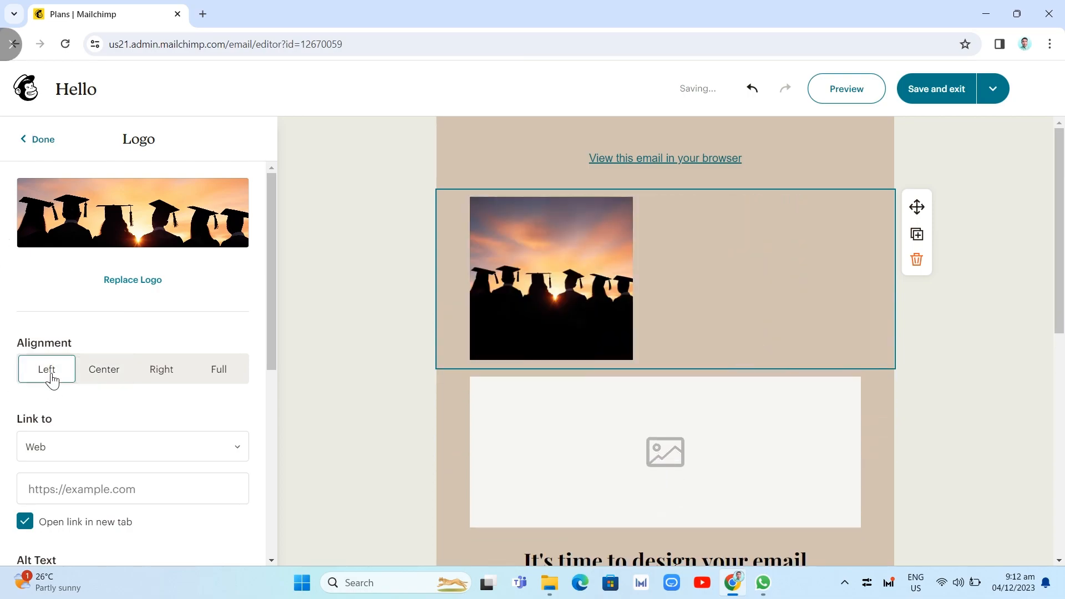
{"action": "left_click", "coordinate": [89, 373]}
{"action": "left_click", "coordinate": [157, 380]}
{"action": "left_click", "coordinate": [233, 376]}
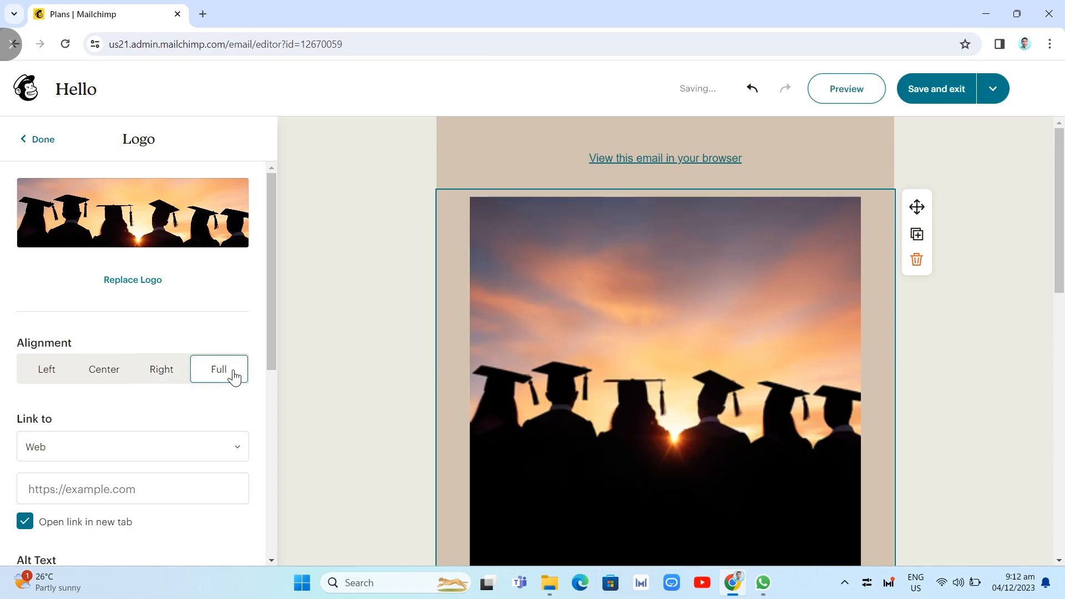
{"action": "scroll", "coordinate": [555, 360], "scroll_direction": "down", "scroll_amount": 5}
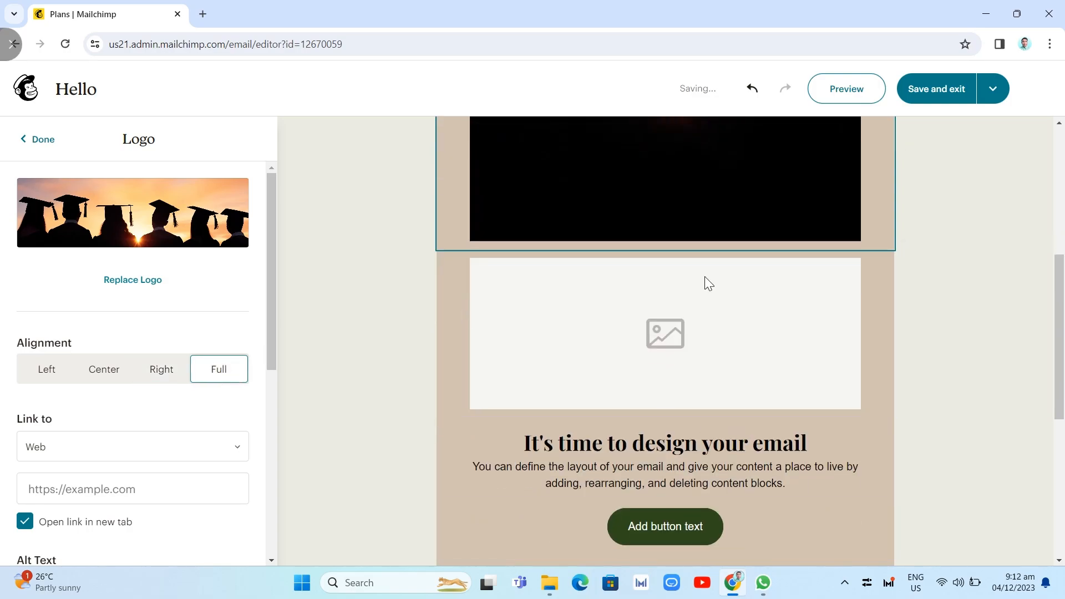
{"action": "scroll", "coordinate": [533, 283], "scroll_direction": "up", "scroll_amount": 2}
Align the logo to the center and shrink it to about half the content width
{"action": "left_click", "coordinate": [102, 368]}
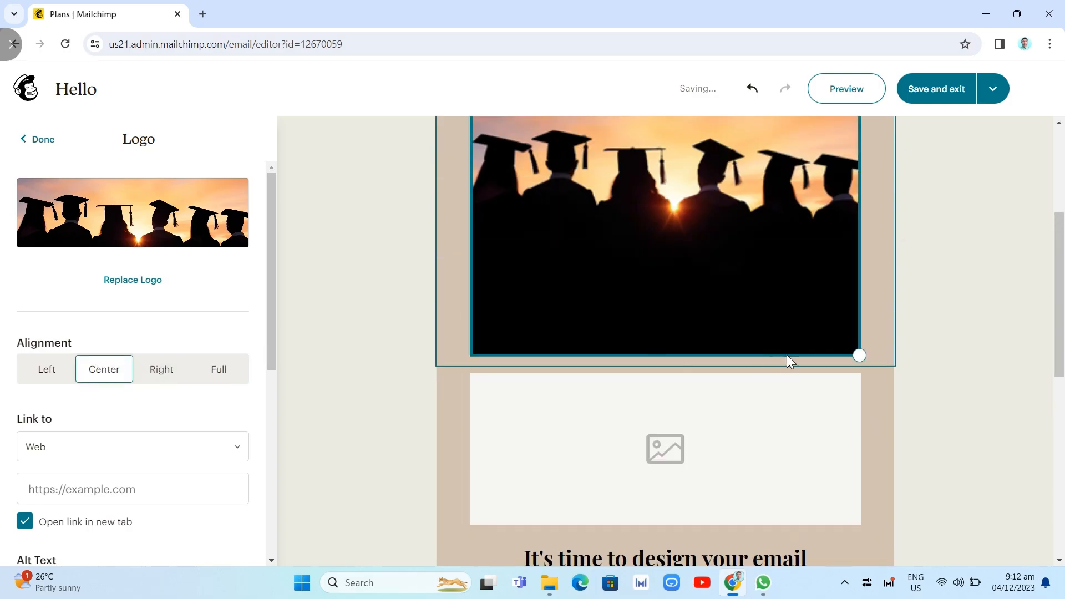
{"action": "left_click_drag", "start_coordinate": [859, 355], "coordinate": [701, 306]}
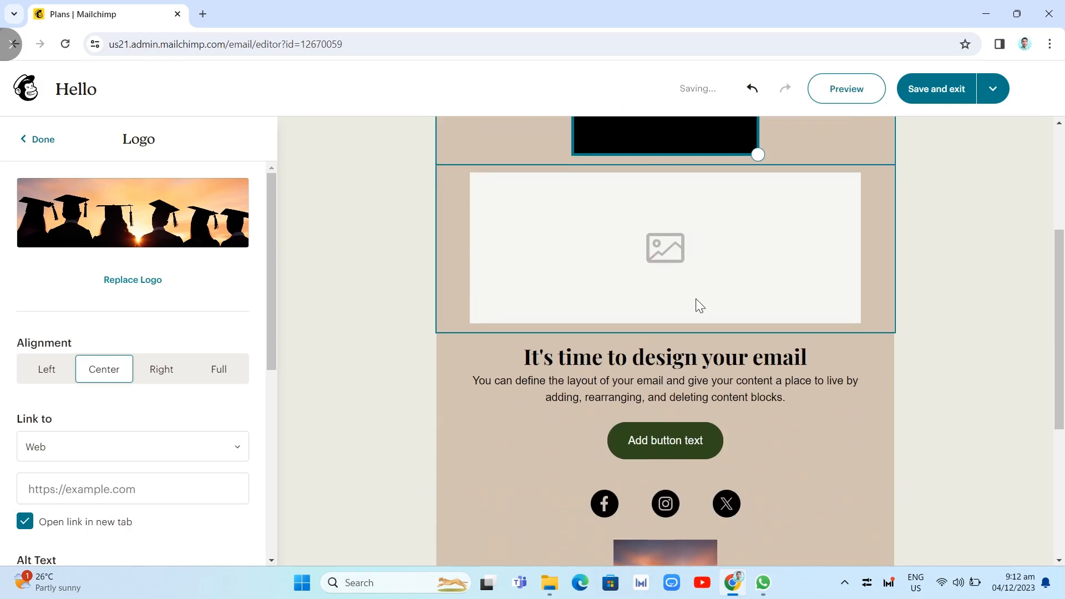
{"action": "scroll", "coordinate": [691, 328], "scroll_direction": "up", "scroll_amount": 4}
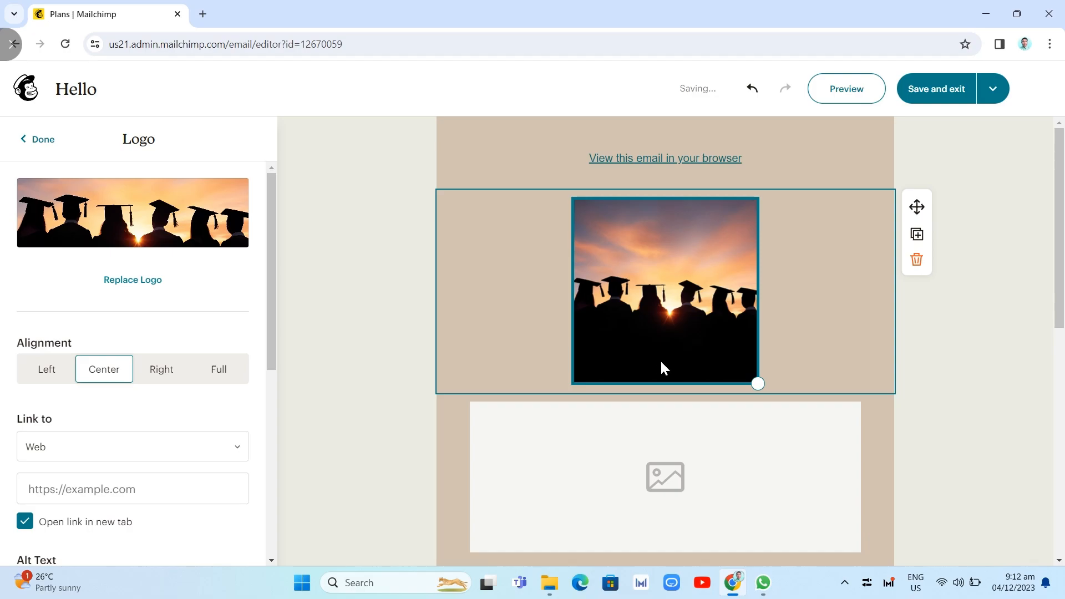
Upload the grey street lamp photo from the Downloads folder into the image placeholder below the logo
{"action": "scroll", "coordinate": [678, 372], "scroll_direction": "down", "scroll_amount": 2}
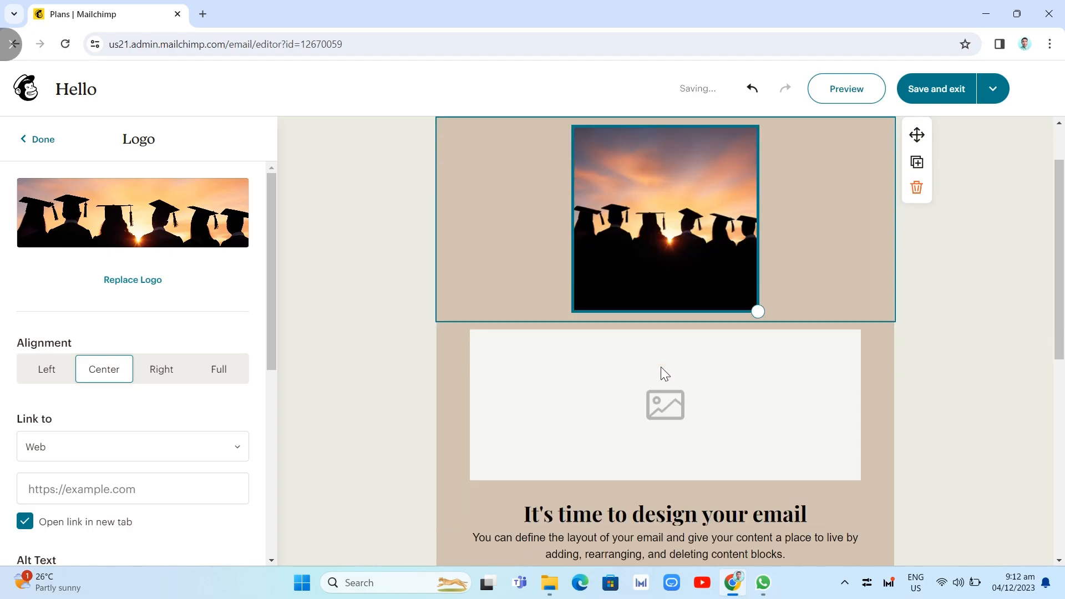
{"action": "left_click", "coordinate": [653, 374]}
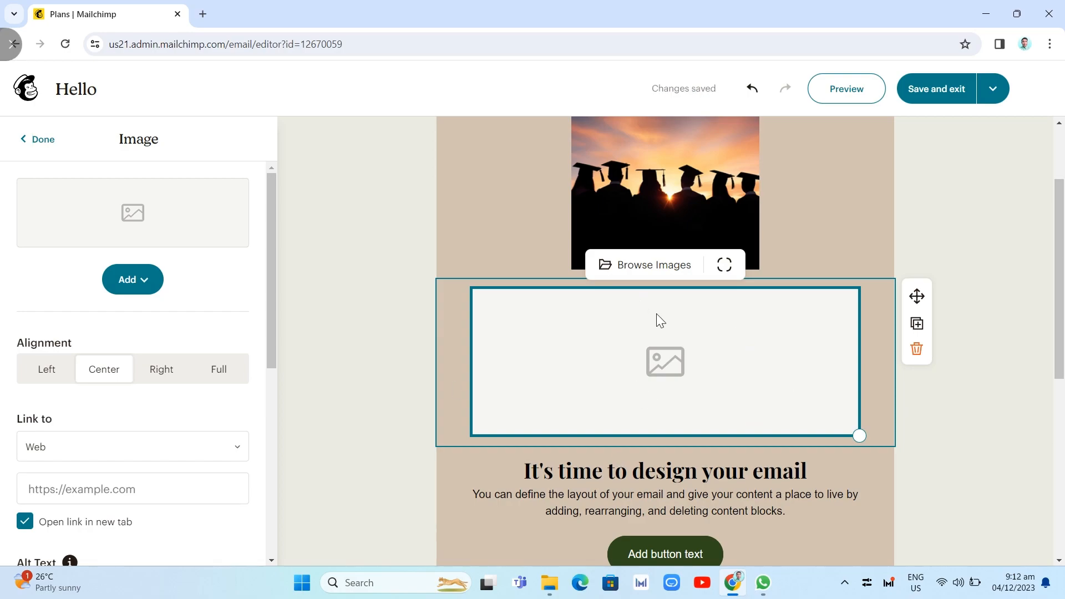
{"action": "left_click", "coordinate": [133, 287]}
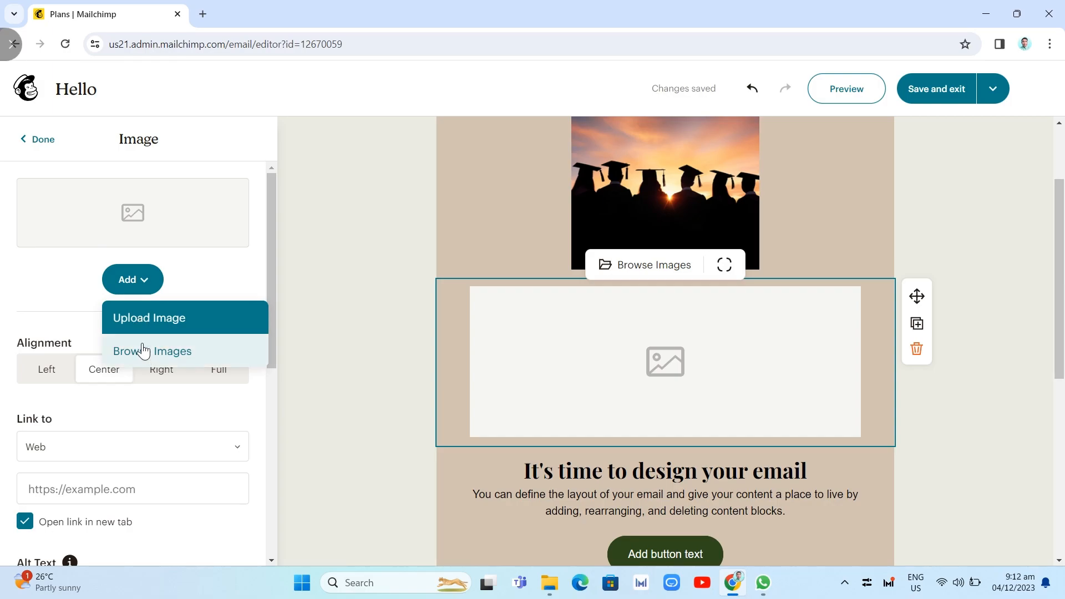
{"action": "left_click", "coordinate": [156, 320]}
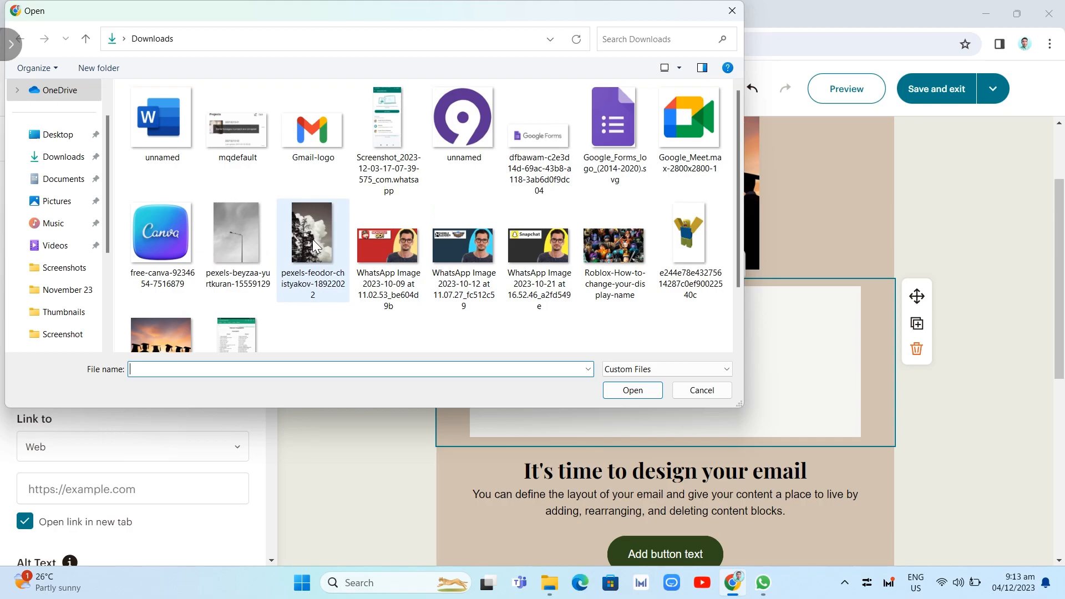
{"action": "left_click", "coordinate": [247, 244]}
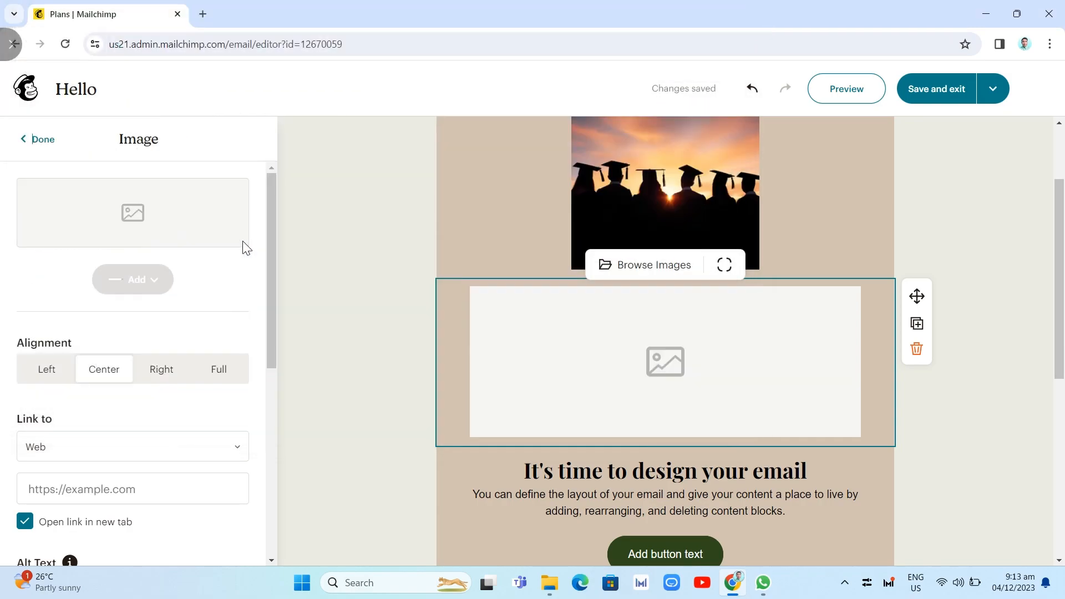
Shrink the street lamp image to a little over half the content width
{"action": "scroll", "coordinate": [821, 461], "scroll_direction": "down", "scroll_amount": 3}
{"action": "scroll", "coordinate": [823, 462], "scroll_direction": "down", "scroll_amount": 3}
{"action": "left_click_drag", "start_coordinate": [860, 459], "coordinate": [702, 254]}
{"action": "scroll", "coordinate": [779, 375], "scroll_direction": "up", "scroll_amount": 5}
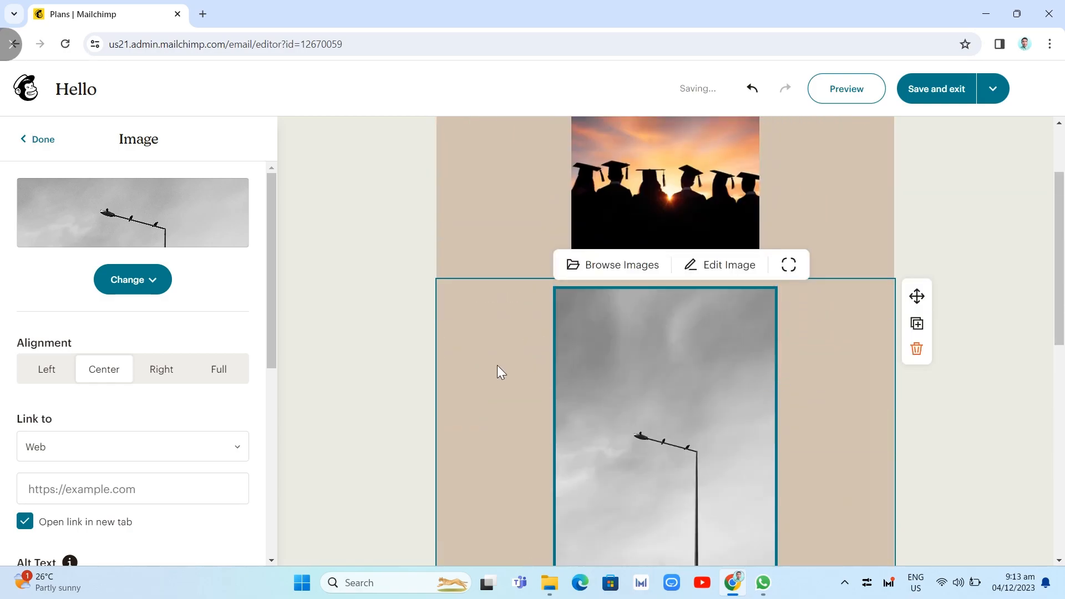
Delete the social icons block below the email's button and dismiss the Add content tip
{"action": "scroll", "coordinate": [654, 355], "scroll_direction": "down", "scroll_amount": 5}
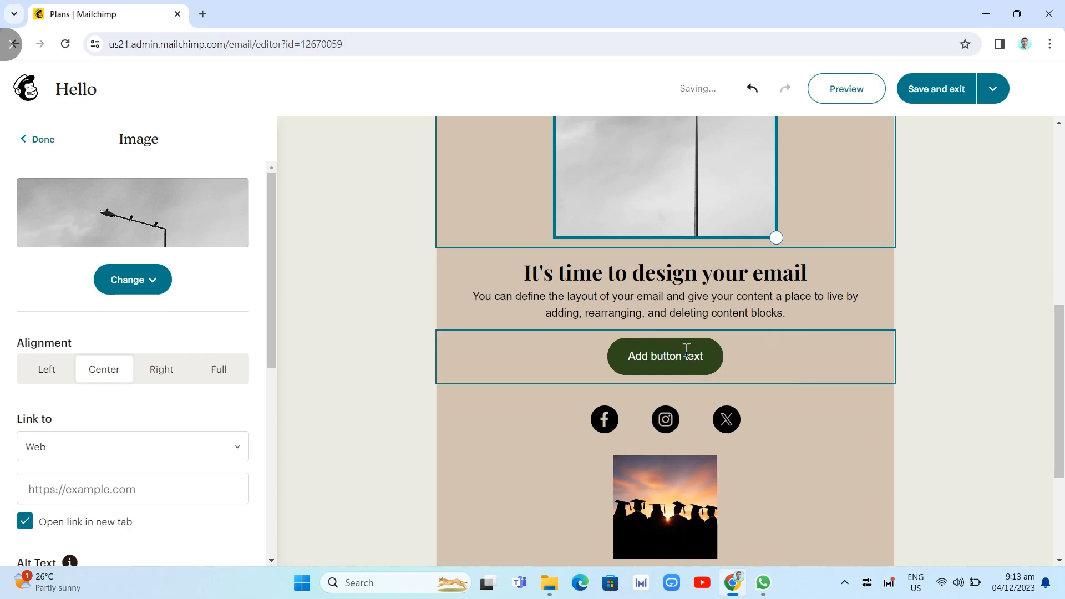
{"action": "scroll", "coordinate": [810, 402], "scroll_direction": "down", "scroll_amount": 3}
{"action": "left_click", "coordinate": [672, 156]}
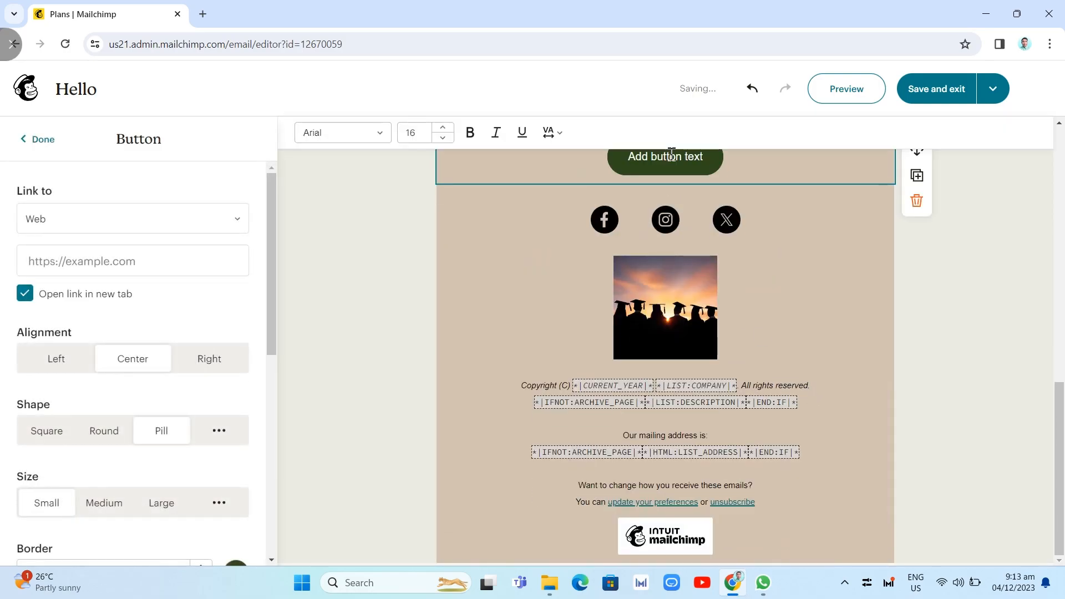
{"action": "left_click", "coordinate": [803, 220]}
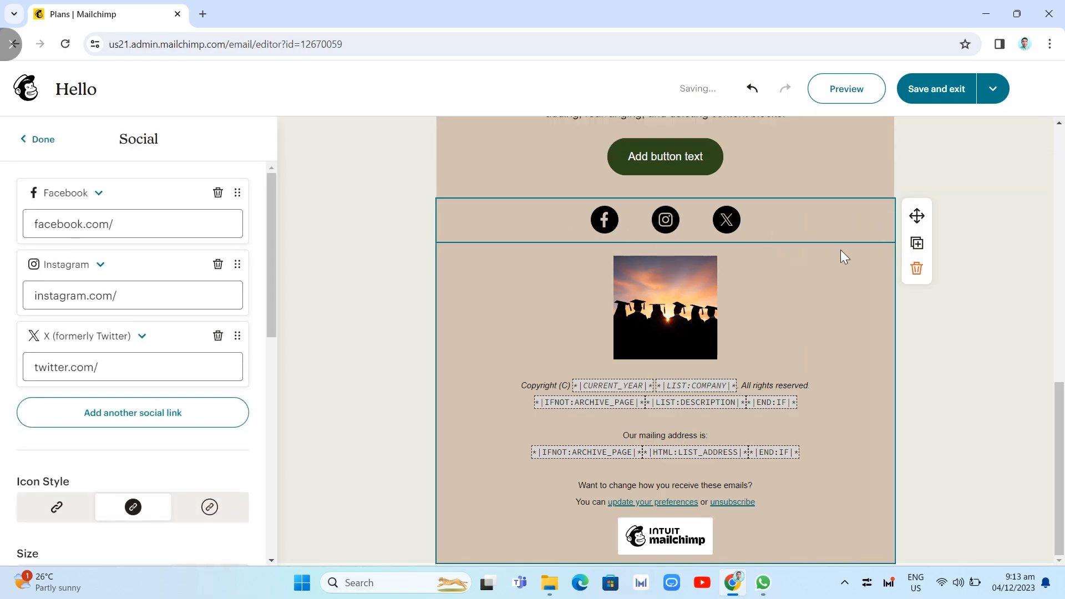
{"action": "left_click", "coordinate": [916, 271]}
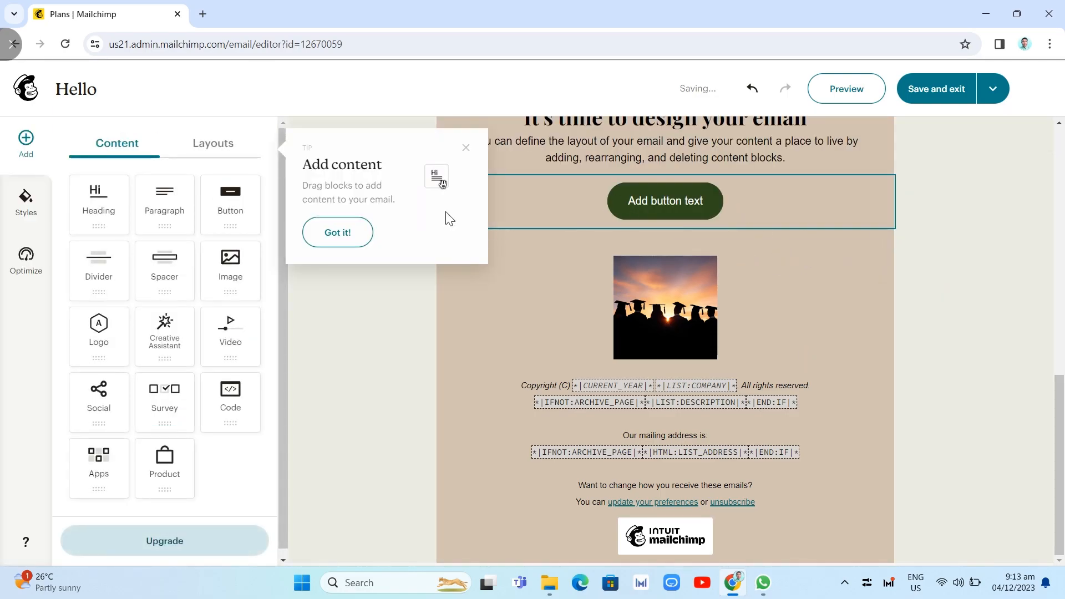
{"action": "left_click", "coordinate": [462, 153]}
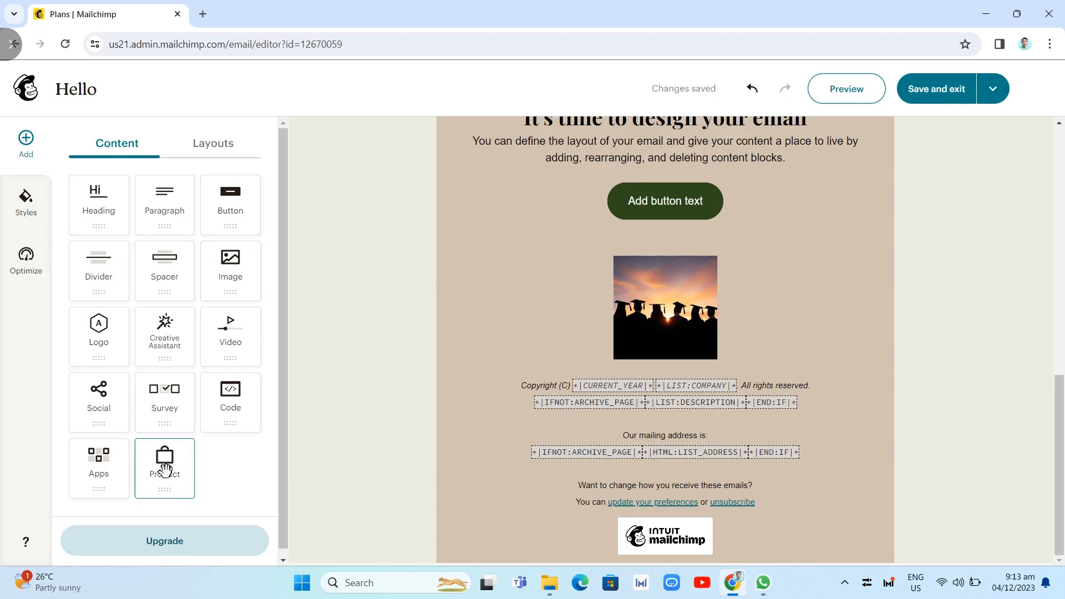
Add a Product block between the button and the footer logo, and view the store connection dialog without connecting a store
{"action": "left_click_drag", "start_coordinate": [170, 477], "coordinate": [682, 298]}
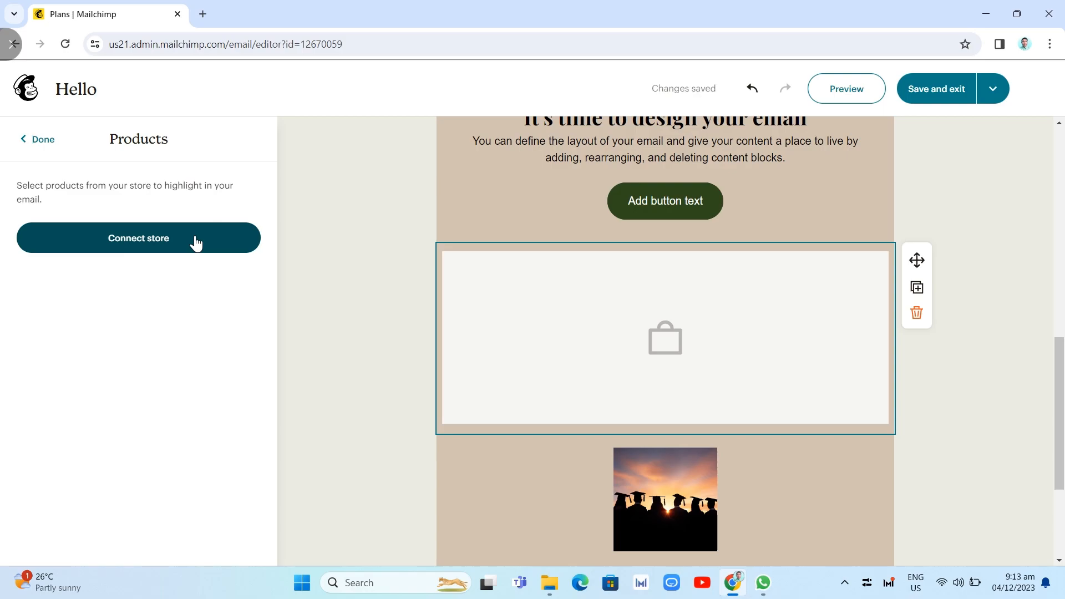
{"action": "left_click", "coordinate": [196, 241]}
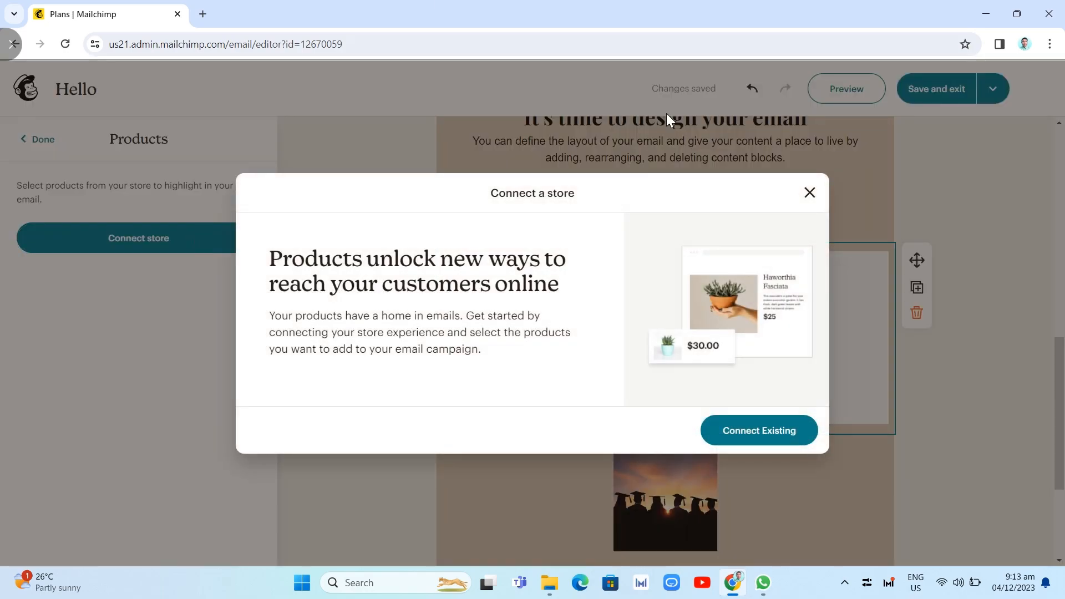
{"action": "left_click", "coordinate": [810, 193]}
Add a Social block between the product block and the footer logo, and review its link, icon, spacing and padding settings
{"action": "left_click", "coordinate": [24, 143]}
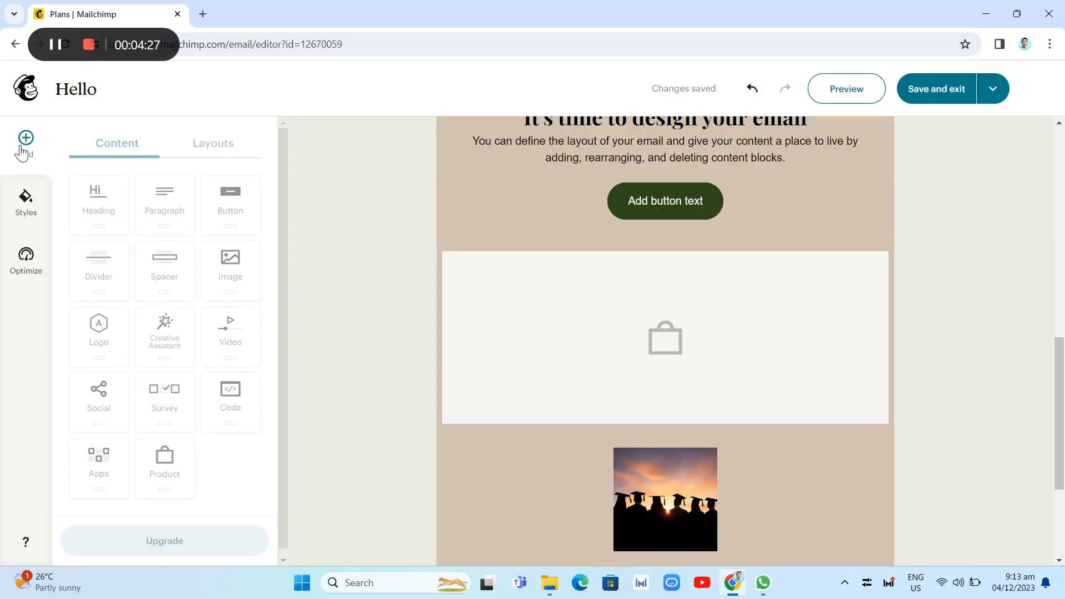
{"action": "left_click_drag", "start_coordinate": [105, 391], "coordinate": [688, 444]}
{"action": "scroll", "coordinate": [501, 361], "scroll_direction": "down", "scroll_amount": 2}
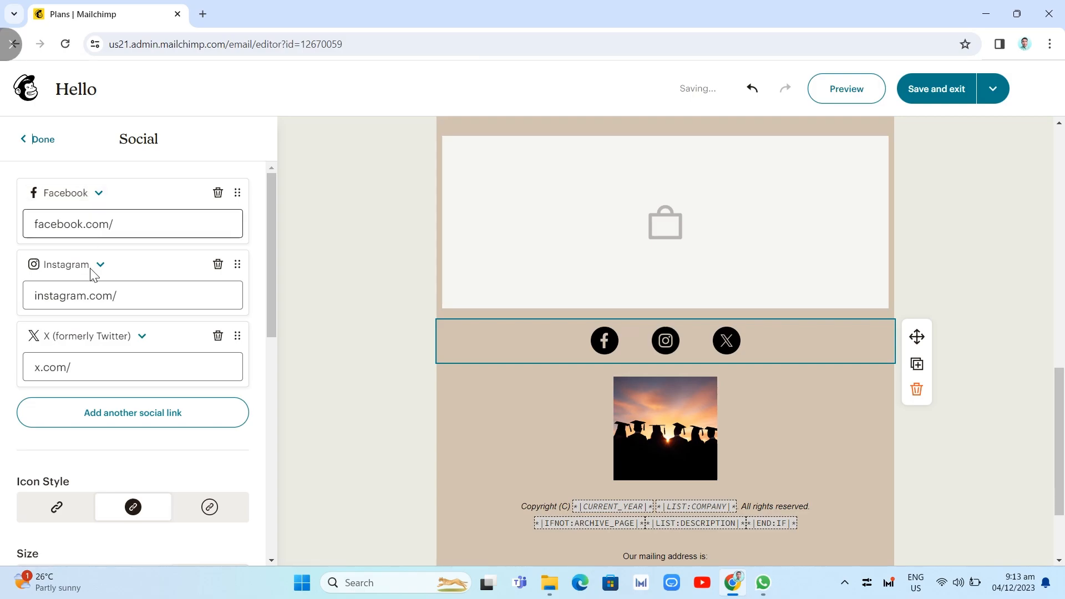
{"action": "scroll", "coordinate": [205, 471], "scroll_direction": "down", "scroll_amount": 1}
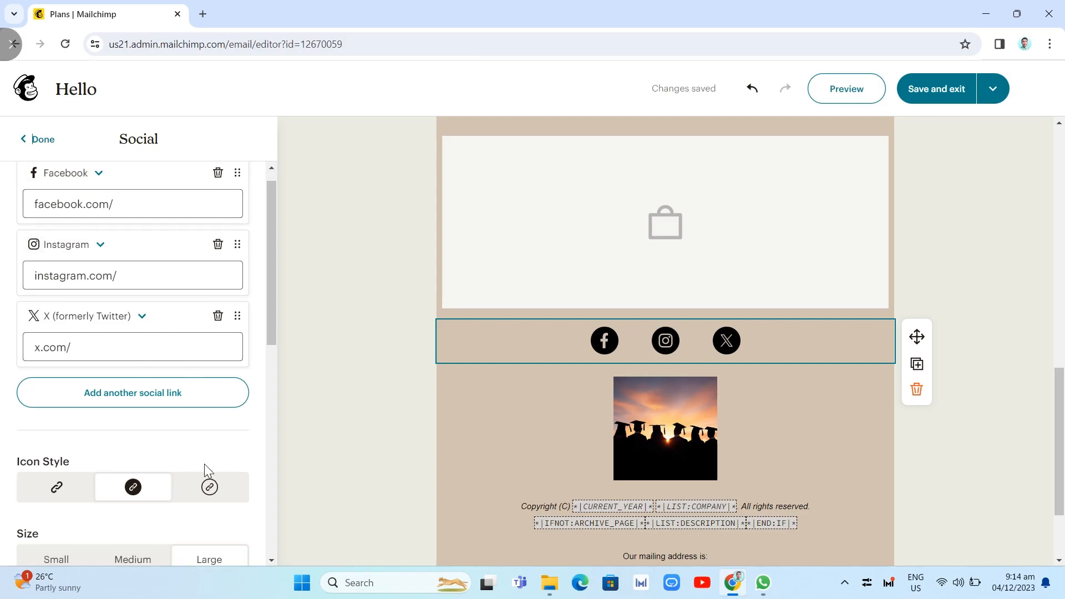
{"action": "scroll", "coordinate": [205, 470], "scroll_direction": "down", "scroll_amount": 5}
{"action": "scroll", "coordinate": [823, 430], "scroll_direction": "down", "scroll_amount": 3}
Save the email design, exit the editor and review the campaign's summary and content preview
{"action": "scroll", "coordinate": [801, 431], "scroll_direction": "up", "scroll_amount": 10}
{"action": "scroll", "coordinate": [800, 431], "scroll_direction": "up", "scroll_amount": 4}
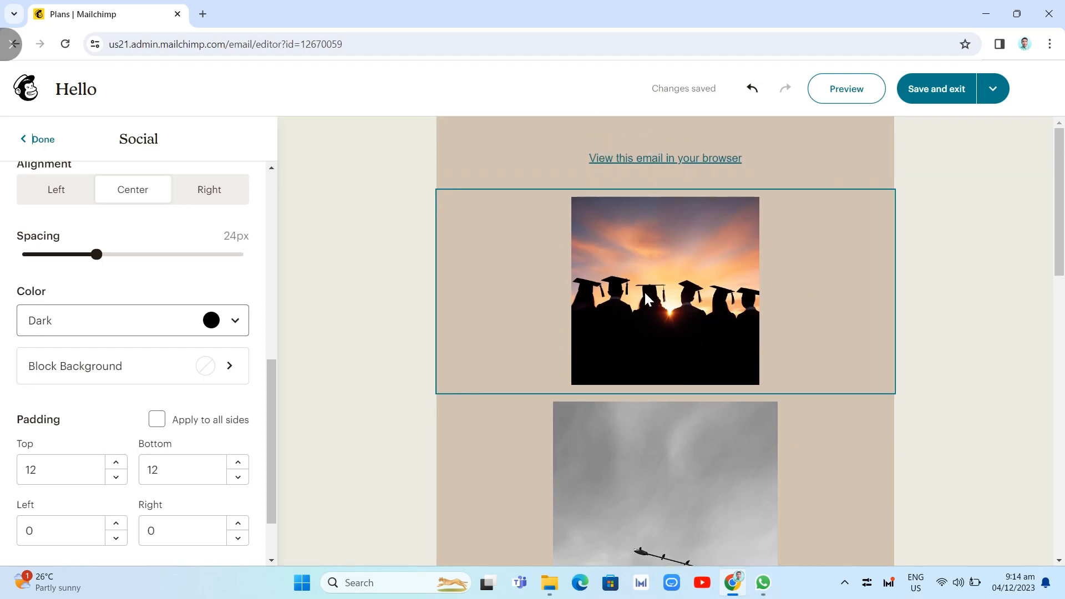
{"action": "left_click", "coordinate": [945, 92]}
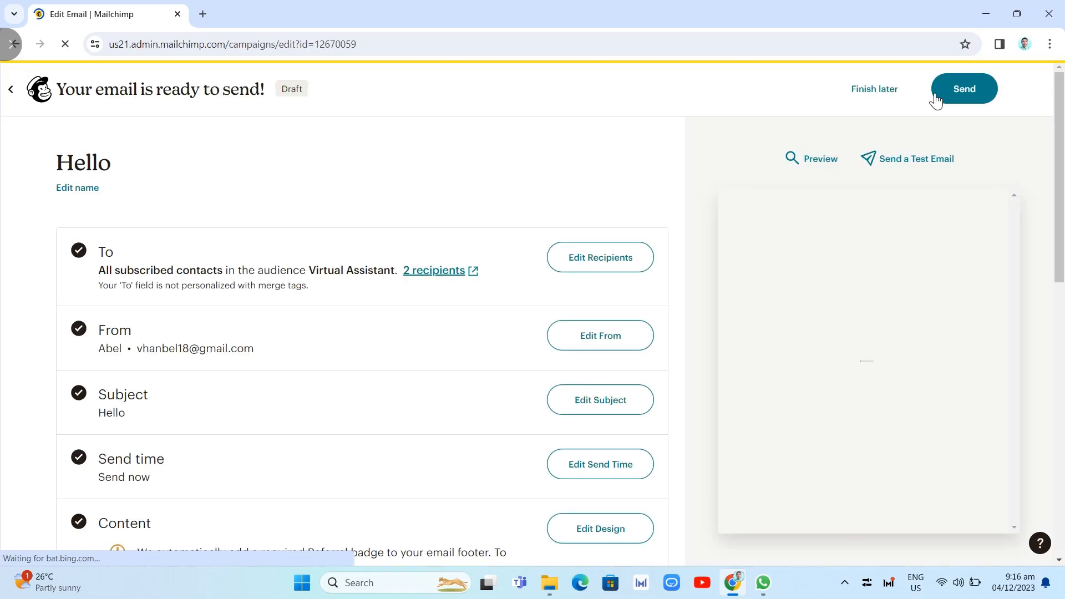
{"action": "scroll", "coordinate": [668, 330], "scroll_direction": "down", "scroll_amount": 4}
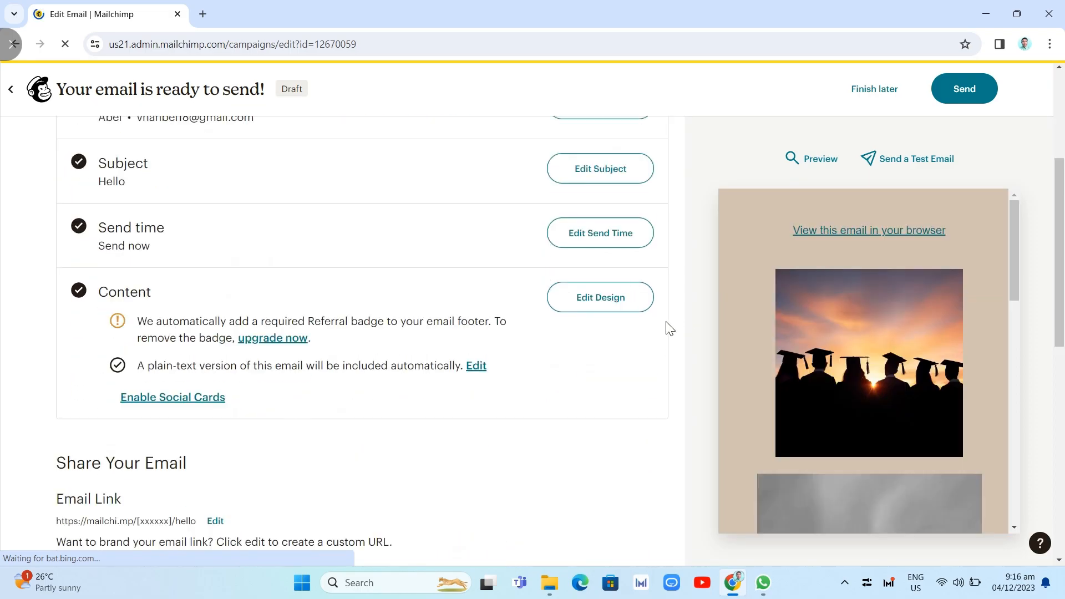
Review the campaign's recipient settings, including the audience and the Send to choices, and close them without changes
{"action": "scroll", "coordinate": [321, 406], "scroll_direction": "up", "scroll_amount": 4}
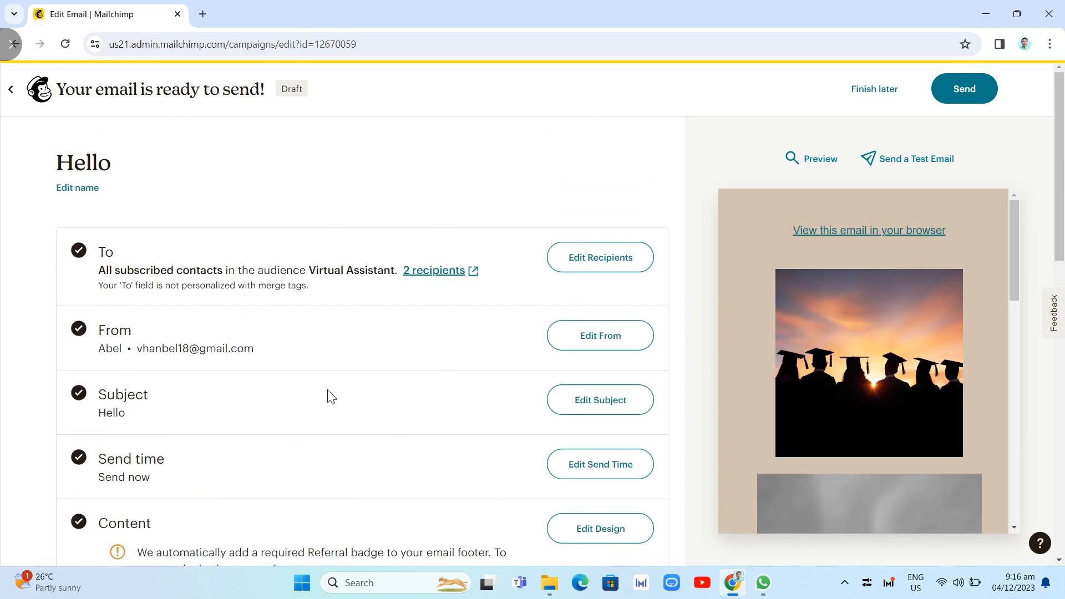
{"action": "scroll", "coordinate": [338, 391], "scroll_direction": "down", "scroll_amount": 2}
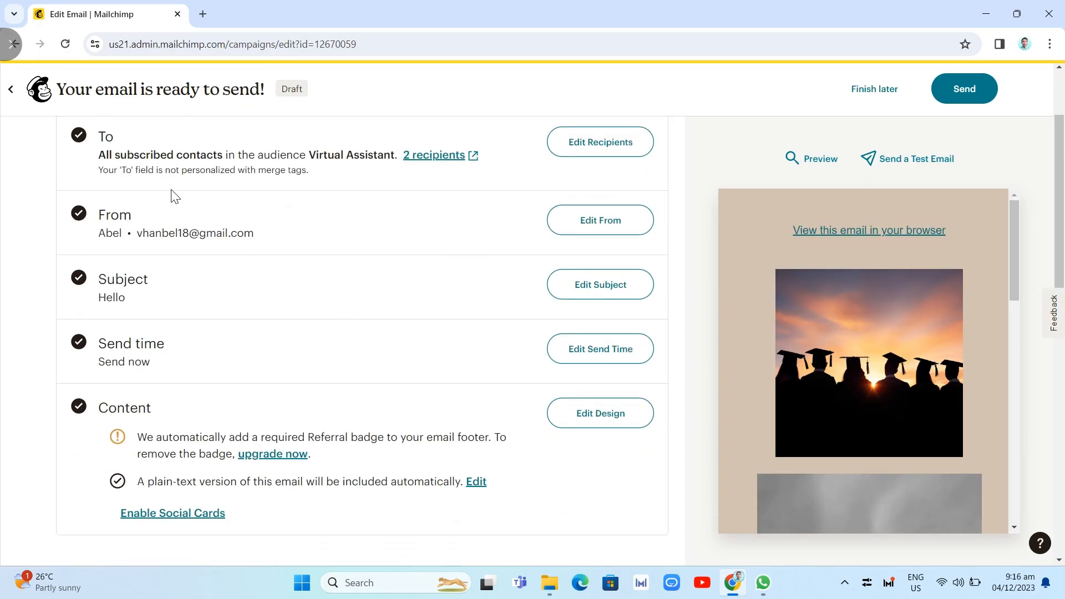
{"action": "left_click", "coordinate": [604, 152]}
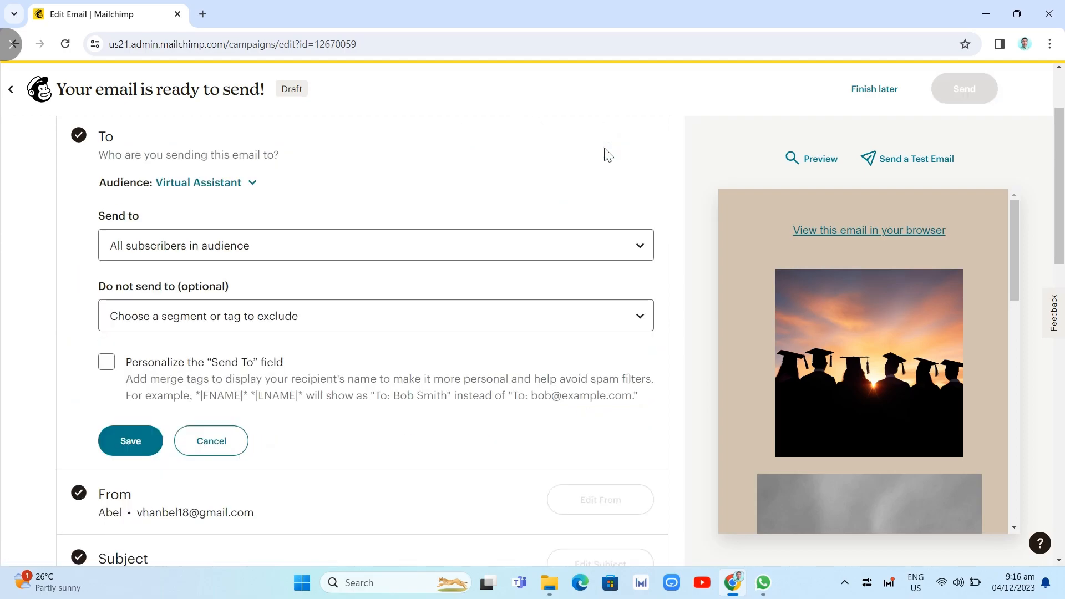
{"action": "left_click", "coordinate": [191, 248]}
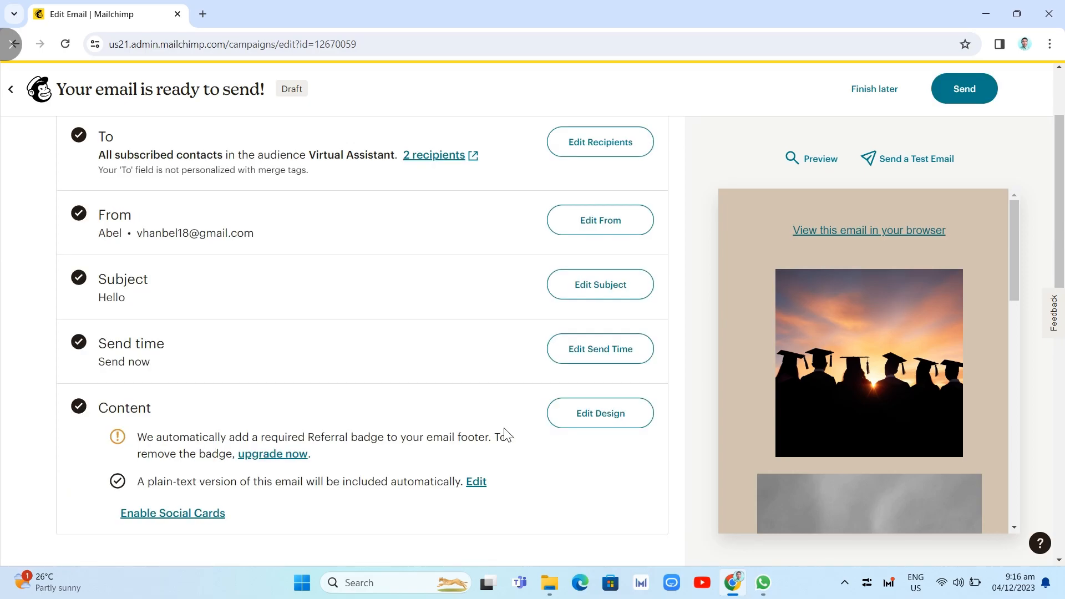
Send the Hello campaign to the Virtual Assistant audience now and confirm the sending
{"action": "scroll", "coordinate": [591, 440], "scroll_direction": "down", "scroll_amount": 2}
{"action": "scroll", "coordinate": [591, 440], "scroll_direction": "up", "scroll_amount": 4}
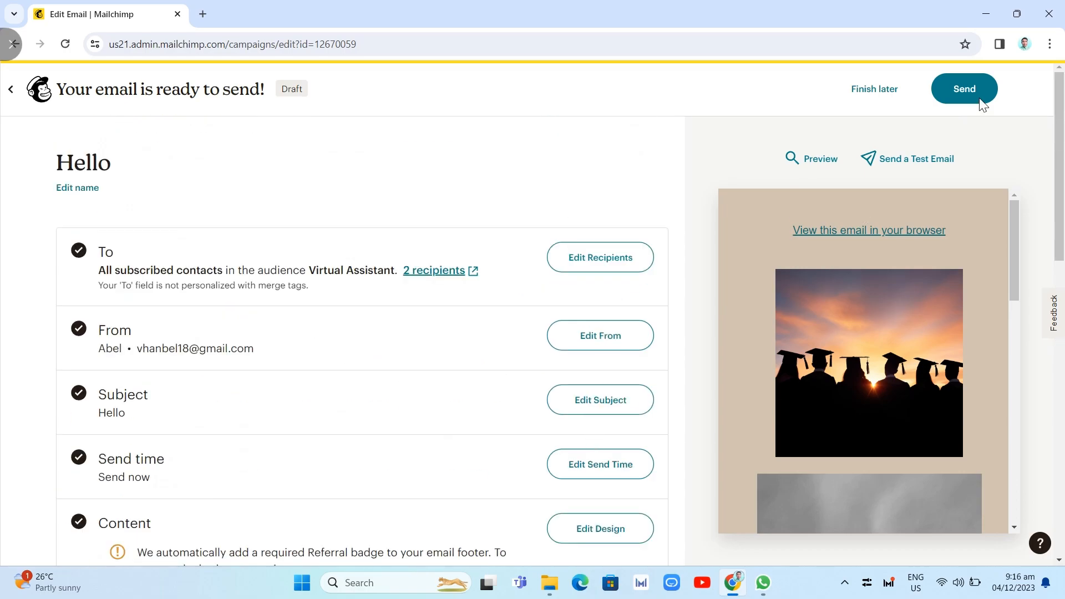
{"action": "left_click", "coordinate": [979, 93]}
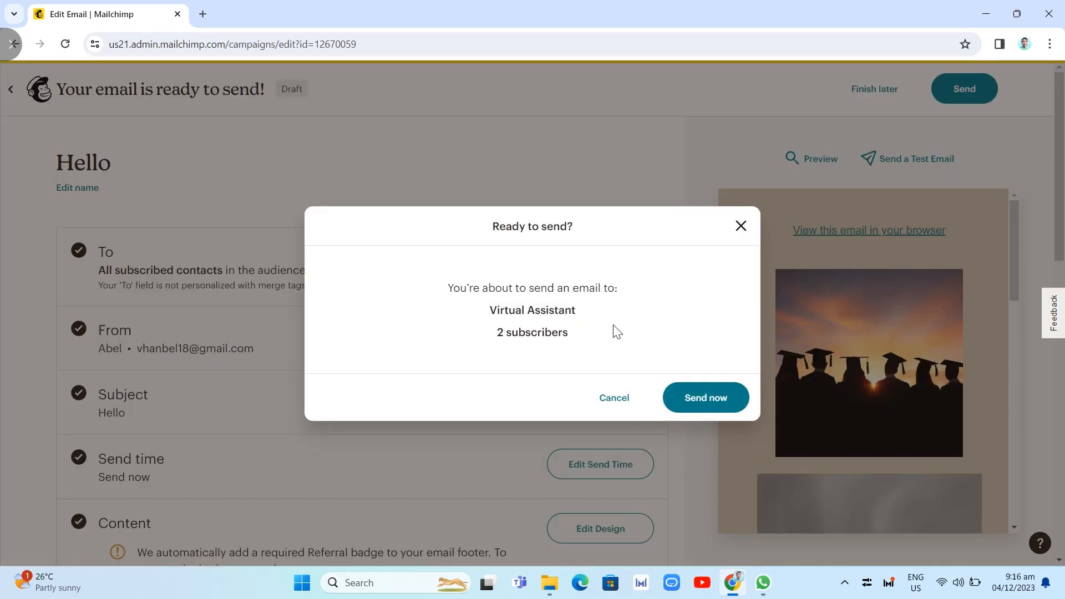
{"action": "left_click", "coordinate": [704, 401]}
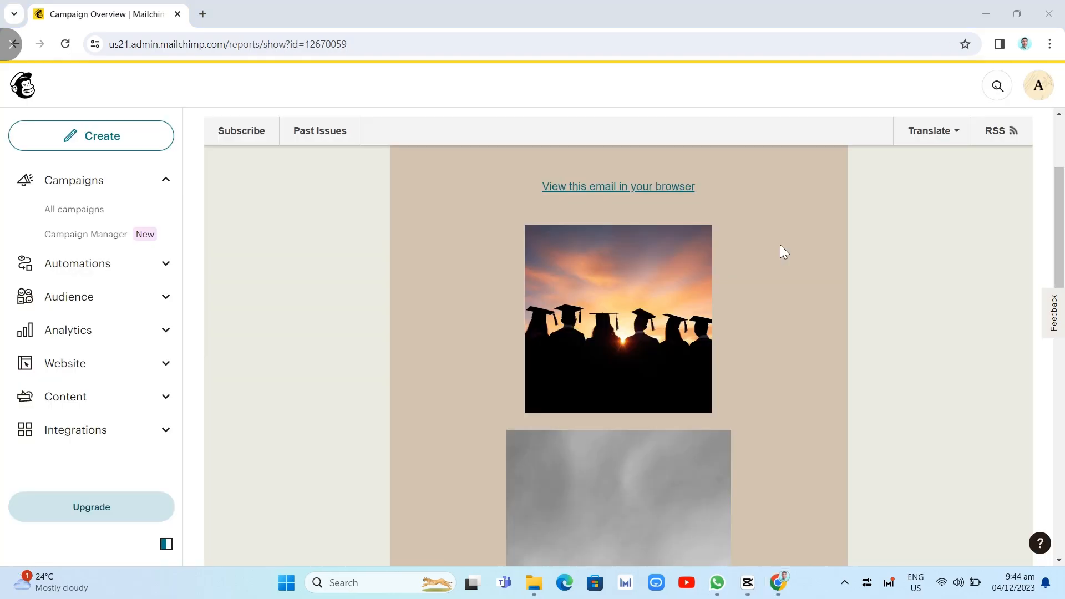
Examine the sent Hello campaign's preview from the header image down to the footer
{"action": "scroll", "coordinate": [778, 233], "scroll_direction": "down", "scroll_amount": 6}
{"action": "scroll", "coordinate": [775, 222], "scroll_direction": "down", "scroll_amount": 5}
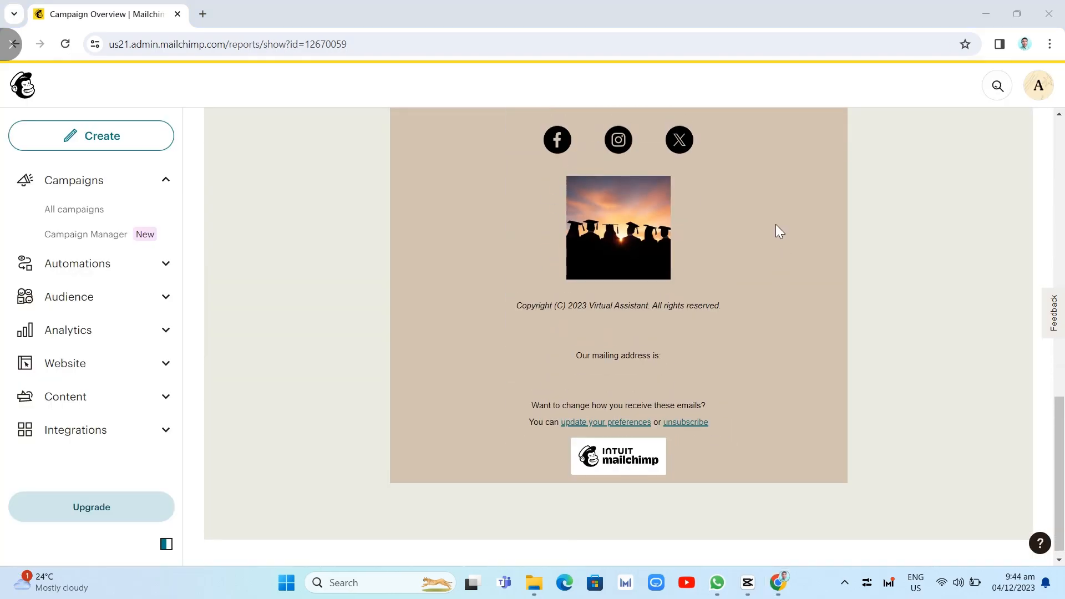
{"action": "scroll", "coordinate": [775, 225], "scroll_direction": "up", "scroll_amount": 10}
{"action": "scroll", "coordinate": [776, 224], "scroll_direction": "down", "scroll_amount": 5}
{"action": "scroll", "coordinate": [775, 224], "scroll_direction": "up", "scroll_amount": 6}
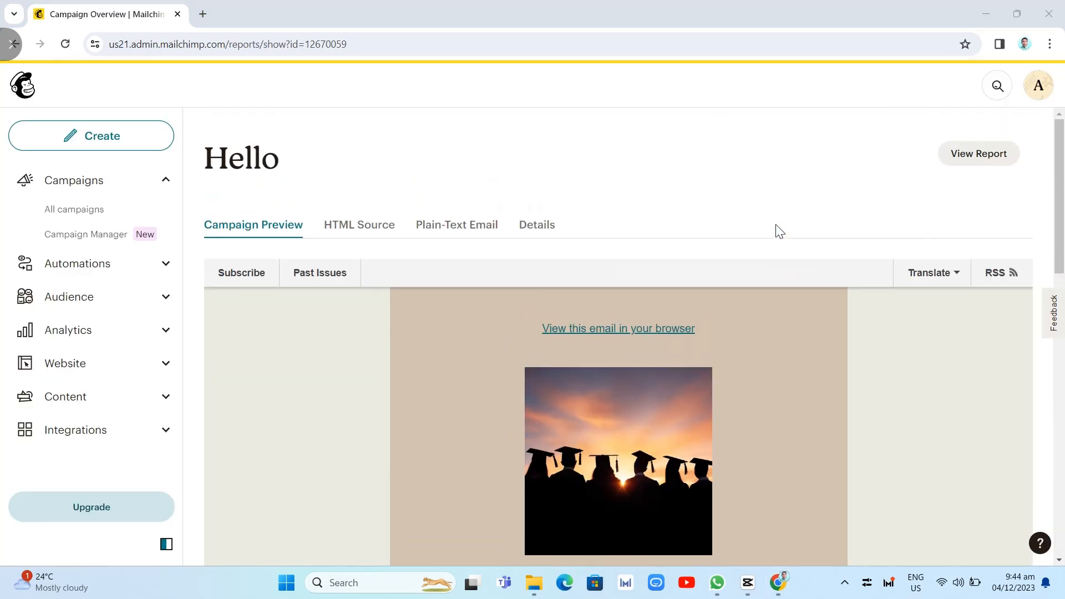
{"action": "scroll", "coordinate": [776, 225], "scroll_direction": "down", "scroll_amount": 4}
{"action": "scroll", "coordinate": [776, 224], "scroll_direction": "up", "scroll_amount": 2}
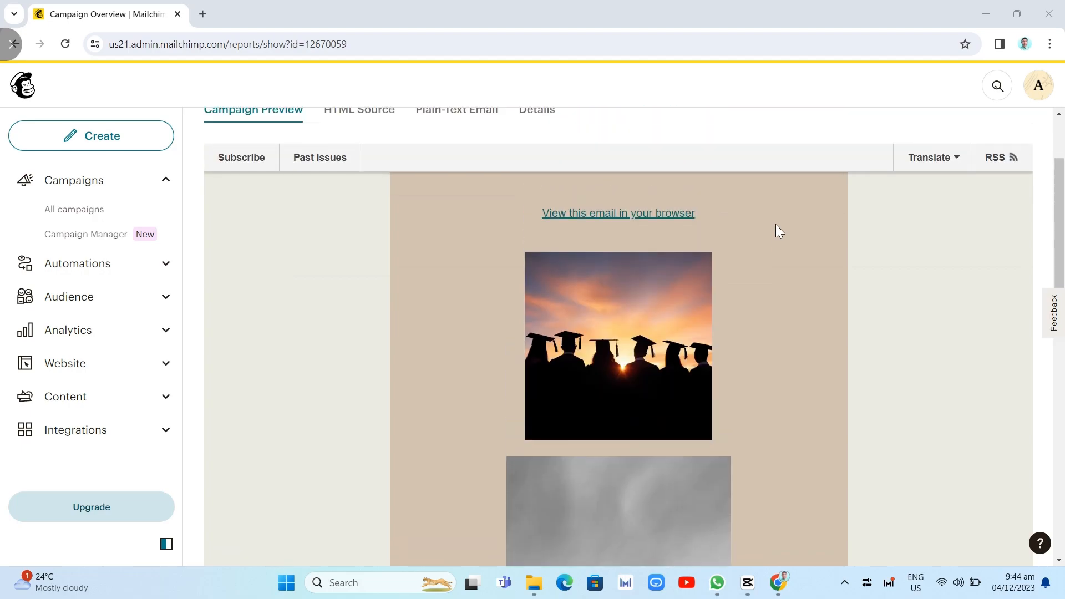